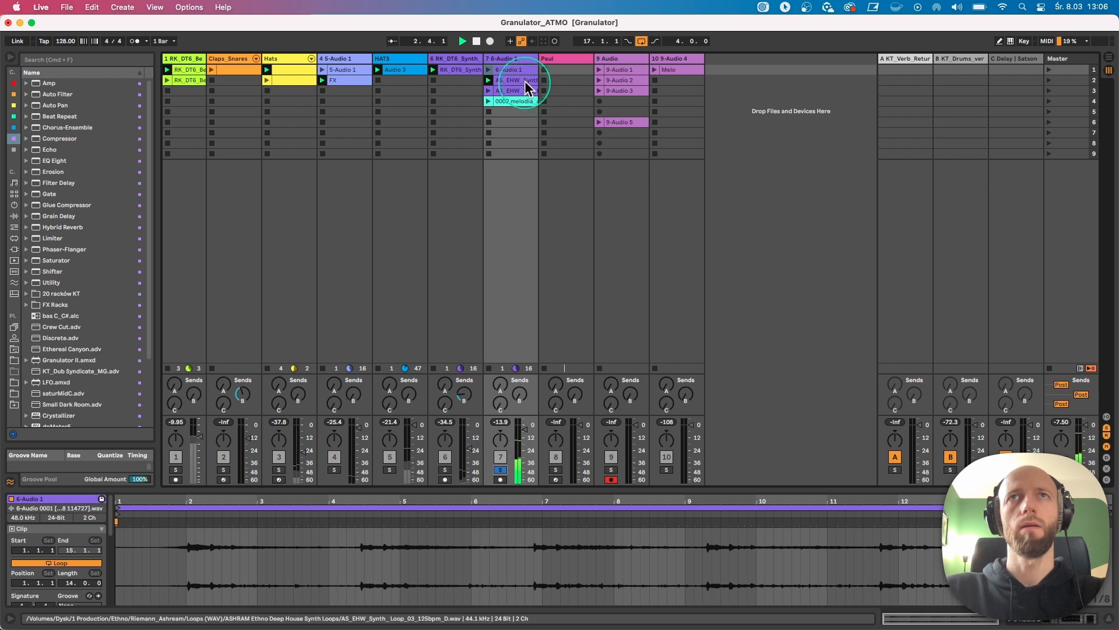
Step: Audition the AS_EHW synth, AS_EHW vox and 0002 melodia clips on track 7 and stop playback
left_click(510, 80)
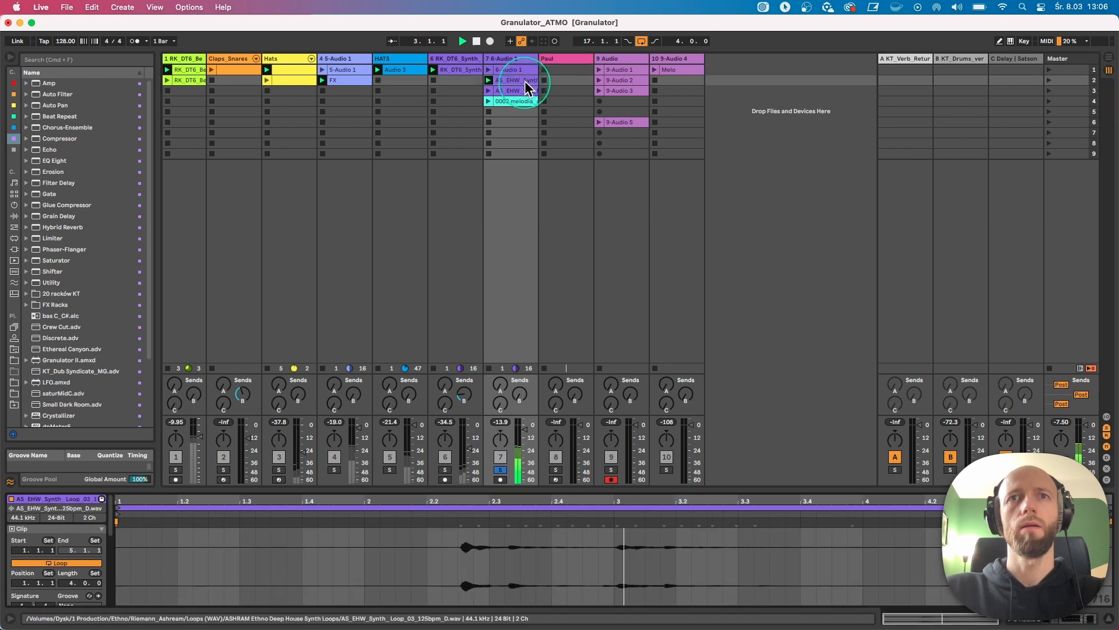
left_click(488, 90)
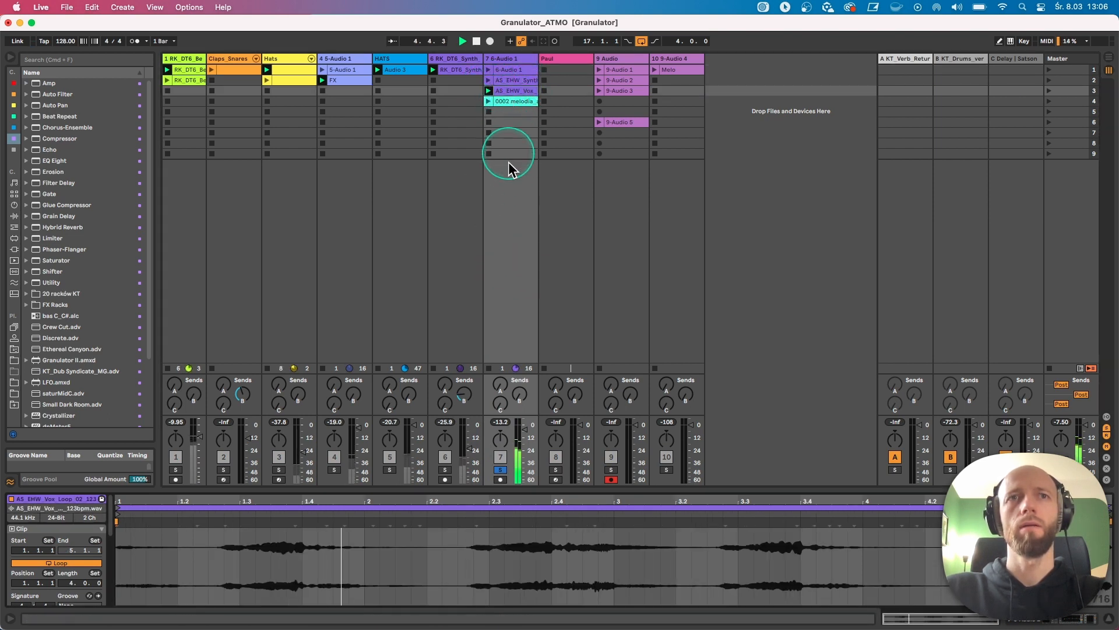
left_click(501, 101)
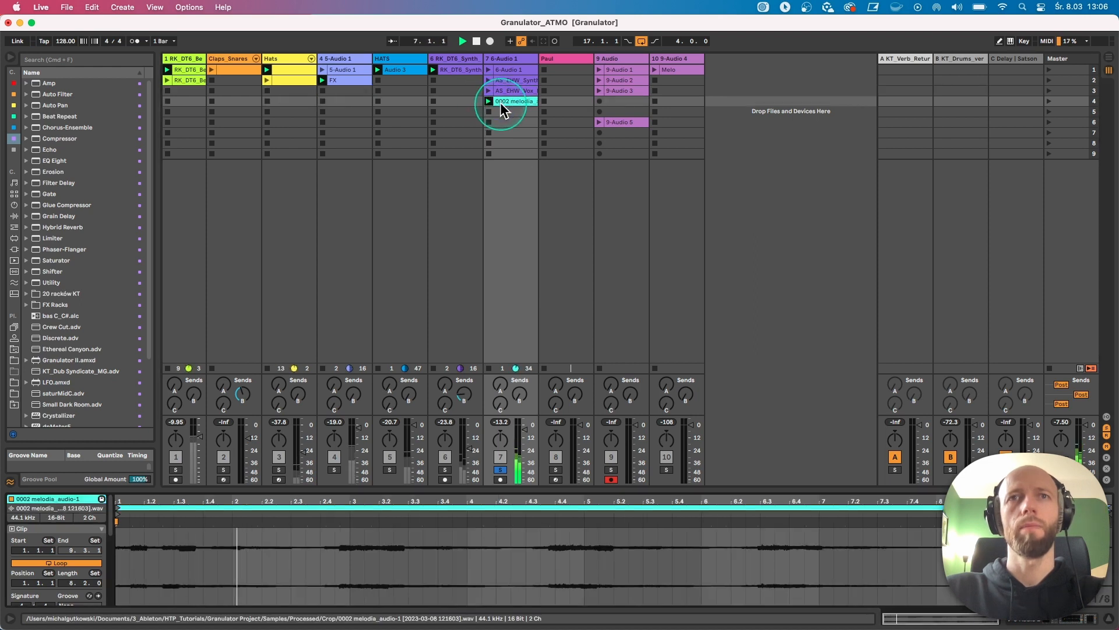
left_click(508, 147)
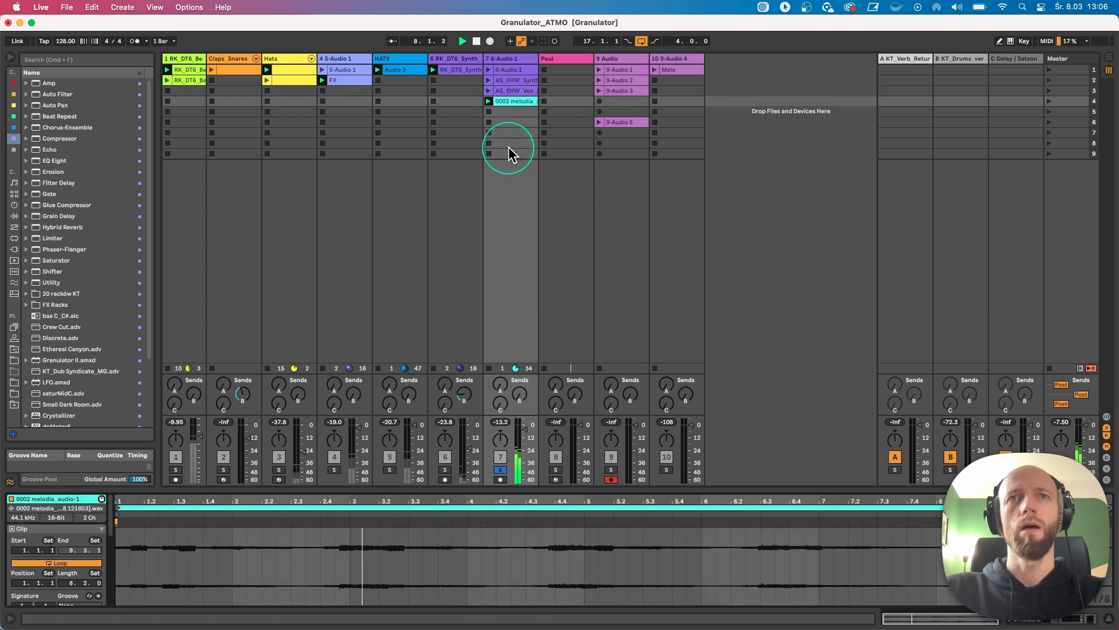
key("space")
Step: Turn off solo on track 7 so all tracks can be heard, and clear the clip selection
left_click(502, 471)
left_click(502, 471)
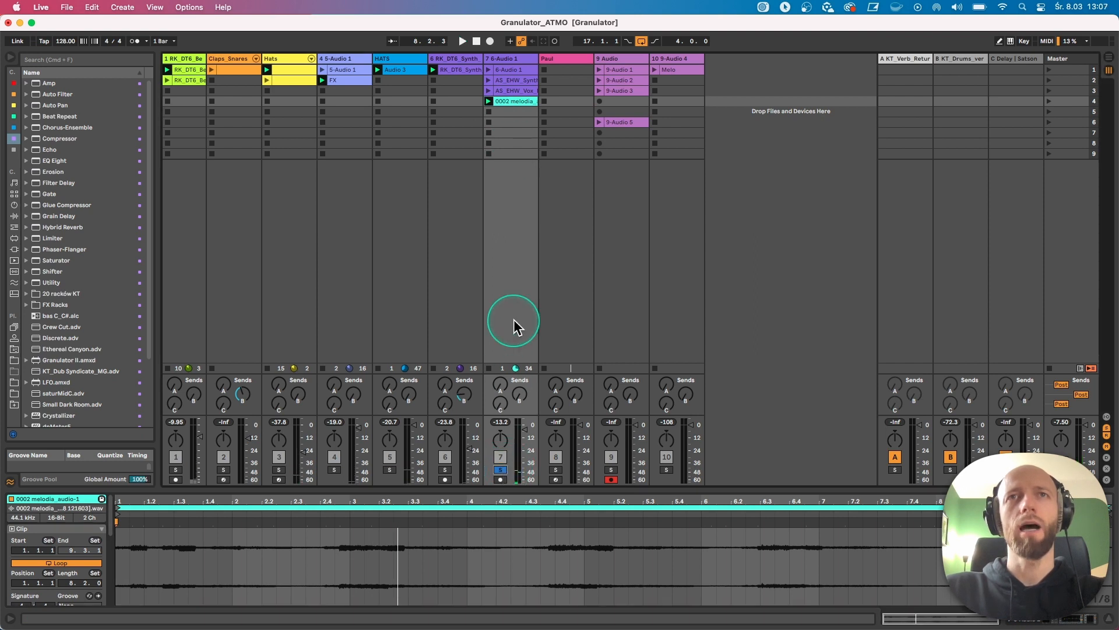
left_click(501, 470)
left_click(499, 282)
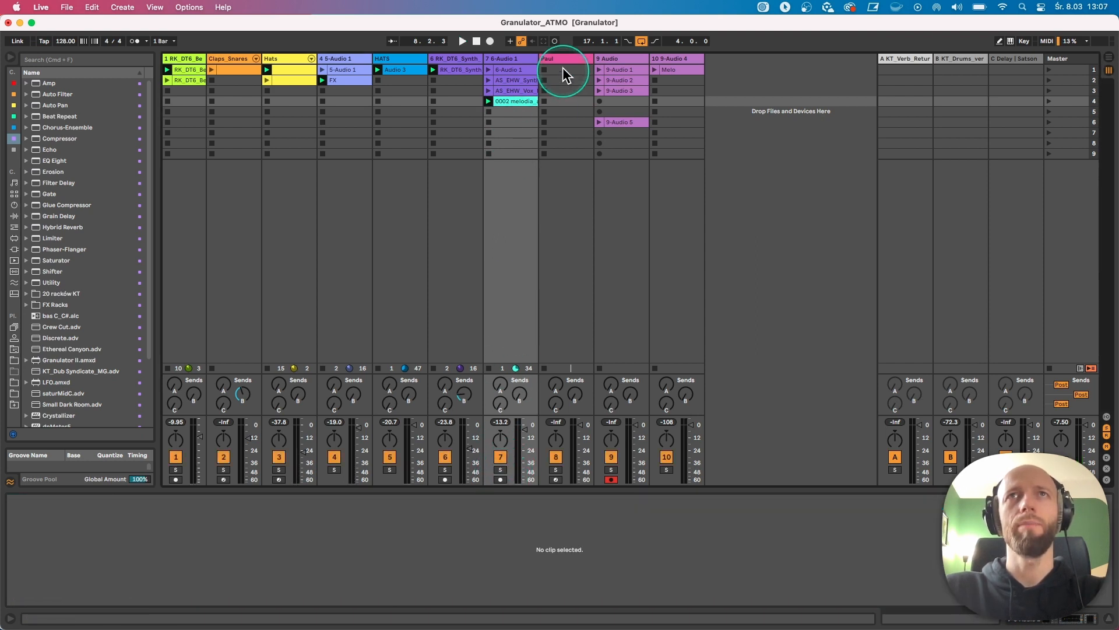
Step: Show the device chain of the Paul track and select its PaulXStretch device
left_click(564, 60)
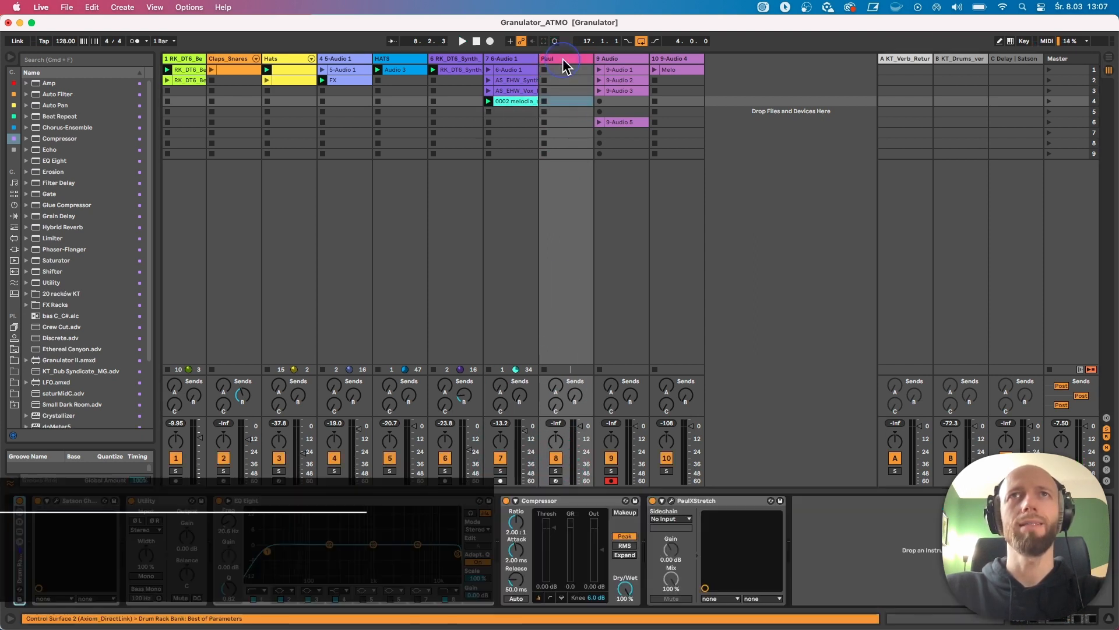
left_click(672, 500)
left_click_drag(276, 22, 496, 127)
Step: Switch to Chrome and look over the PaulXStretch website's description, tips and downloads, plus the PaulStretch tutorial video on YouTube
key("ctrl+Up")
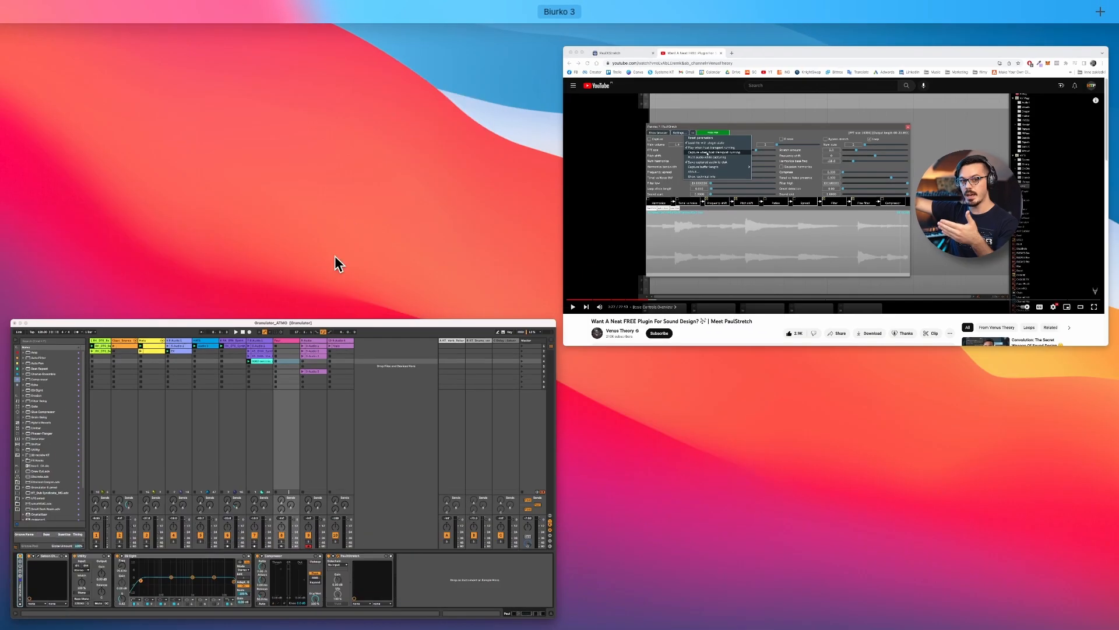
left_click(654, 223)
left_click(157, 31)
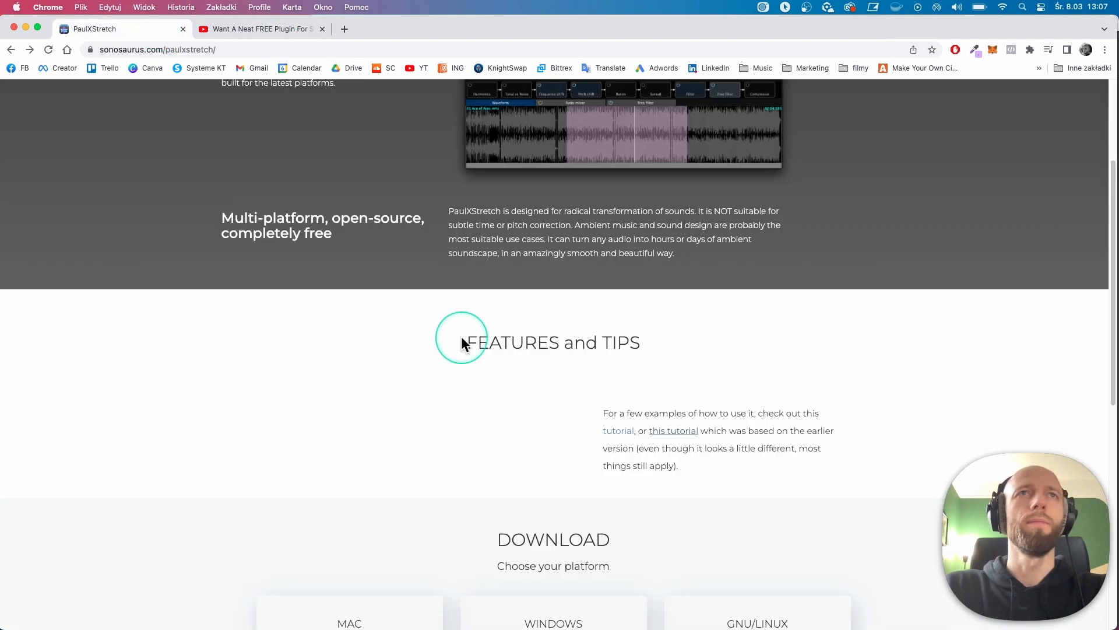
scroll(459, 334, "up", 5)
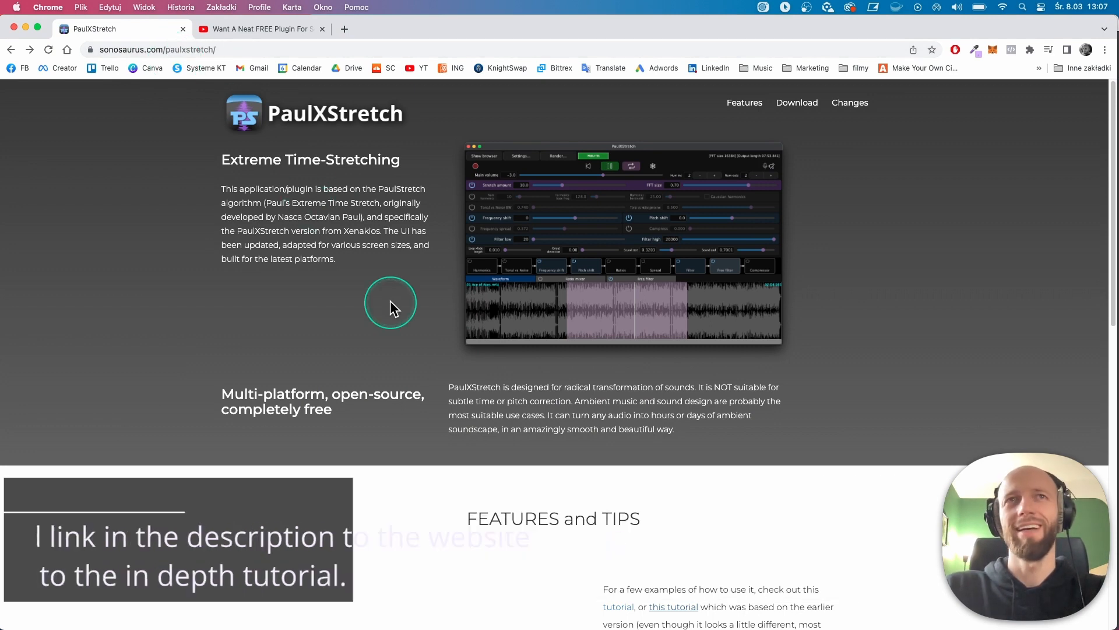
scroll(329, 214, "down", 5)
scroll(329, 214, "down", 6)
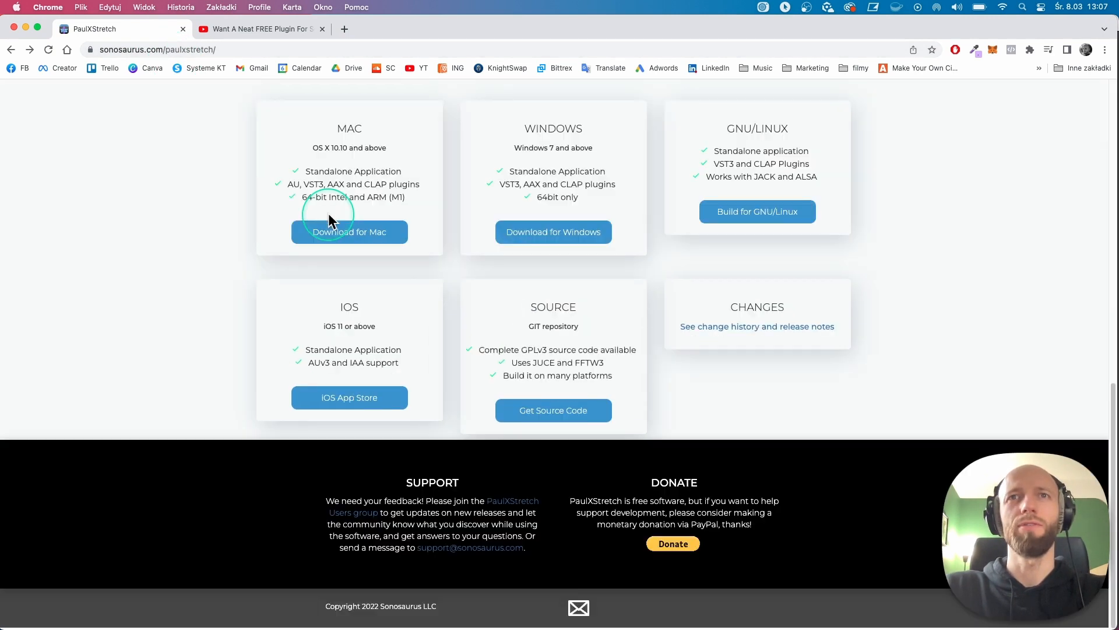
scroll(337, 220, "up", 11)
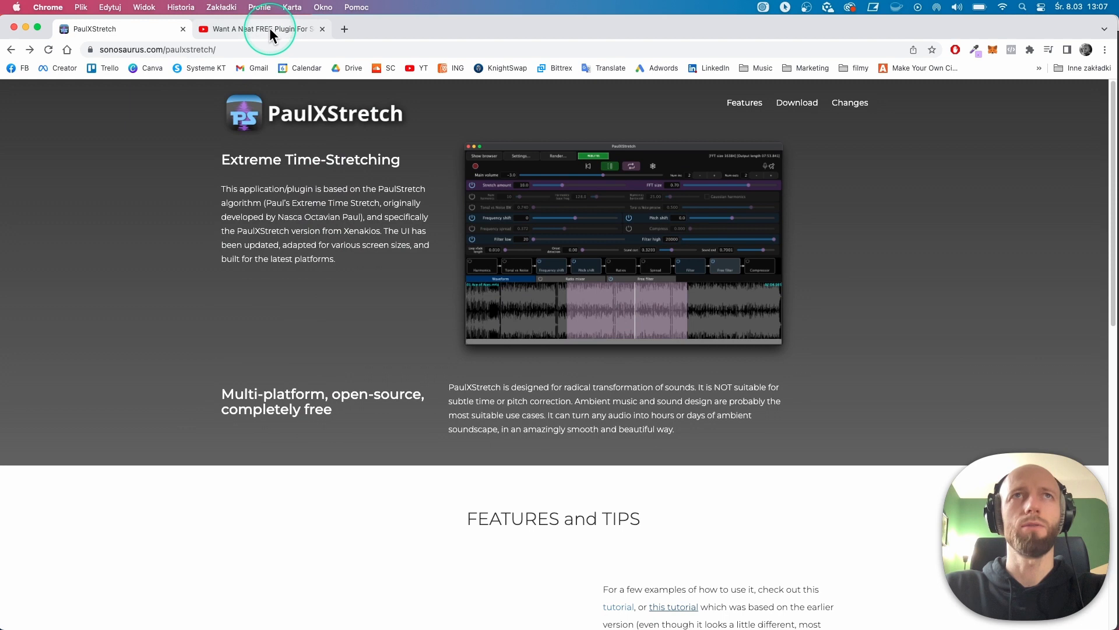
scroll(425, 286, "down", 6)
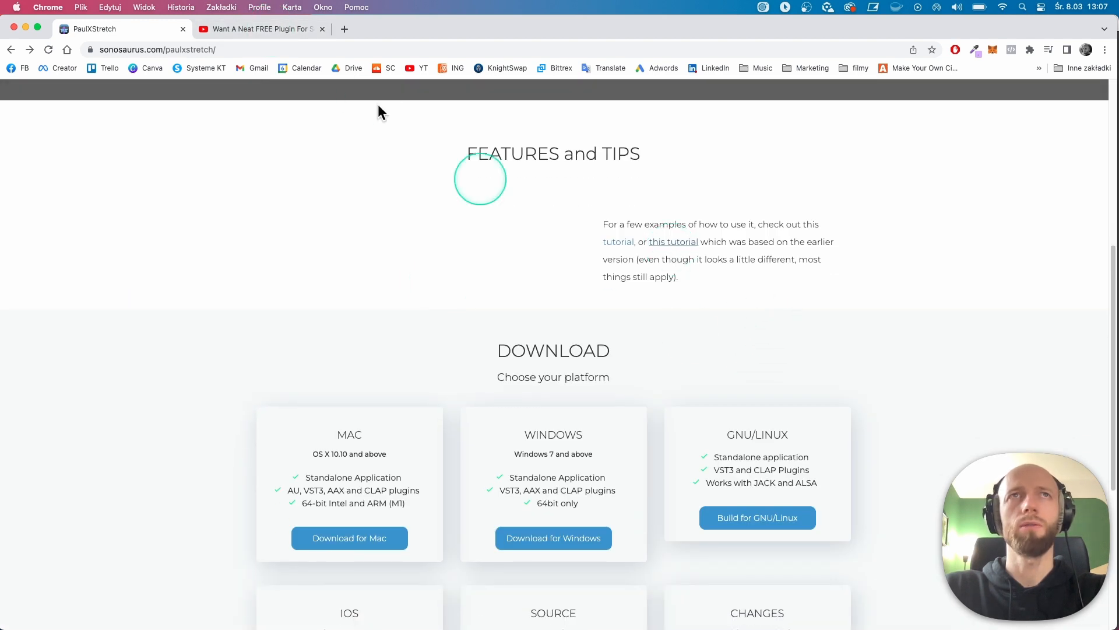
left_click(266, 28)
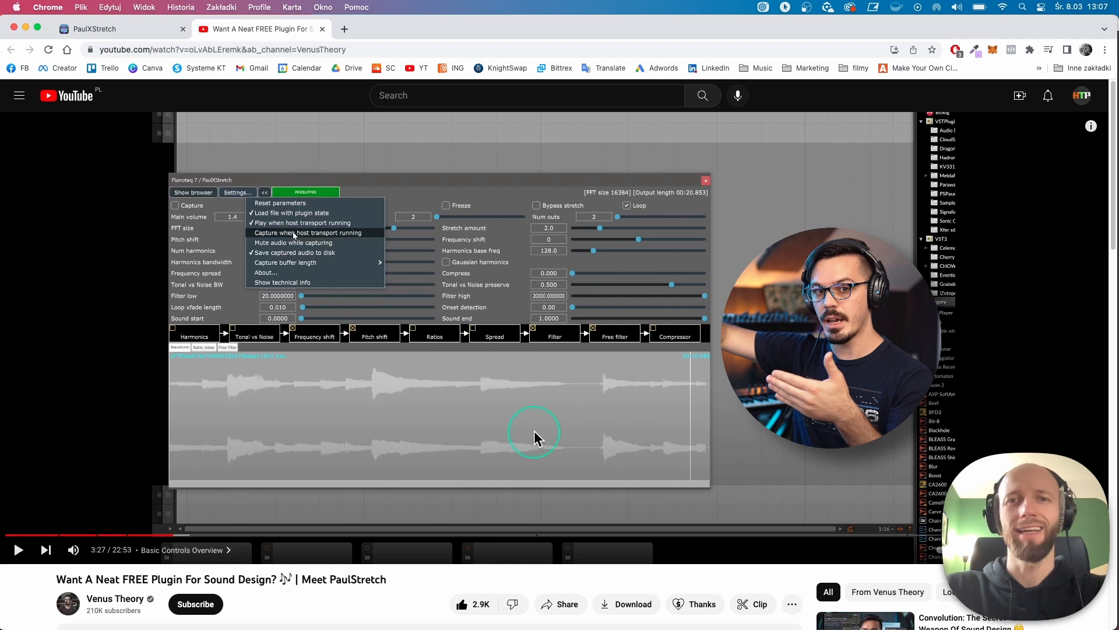
Step: Return to Ableton Live, open the Paul track's PaulXStretch plugin window and move it clear of track 7's clips
left_click(25, 28)
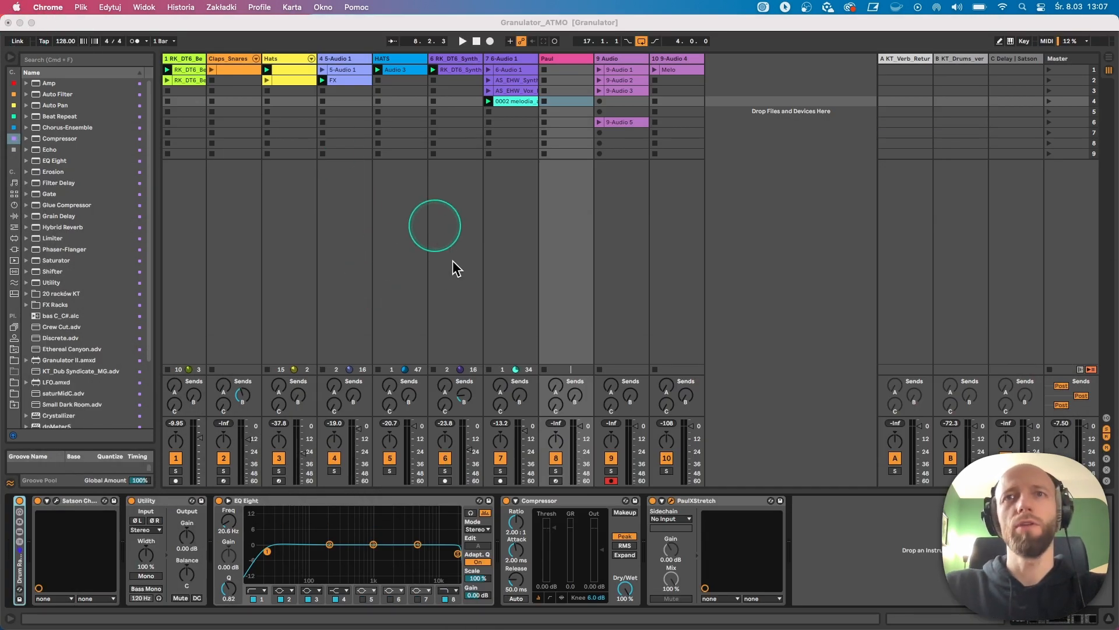
left_click(671, 501)
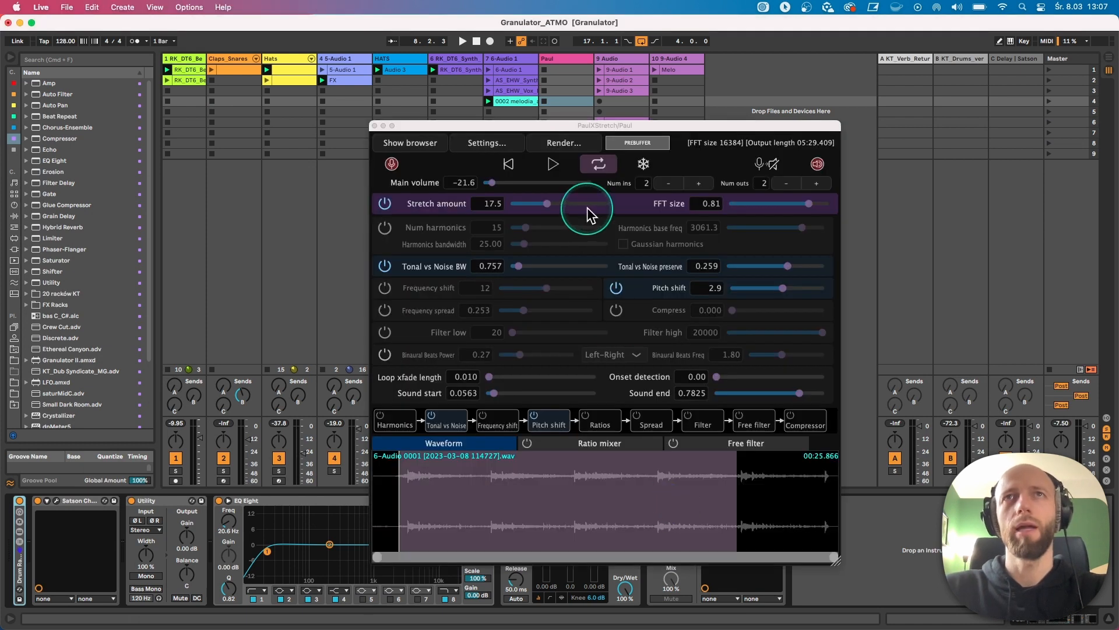
left_click_drag(576, 130, 723, 85)
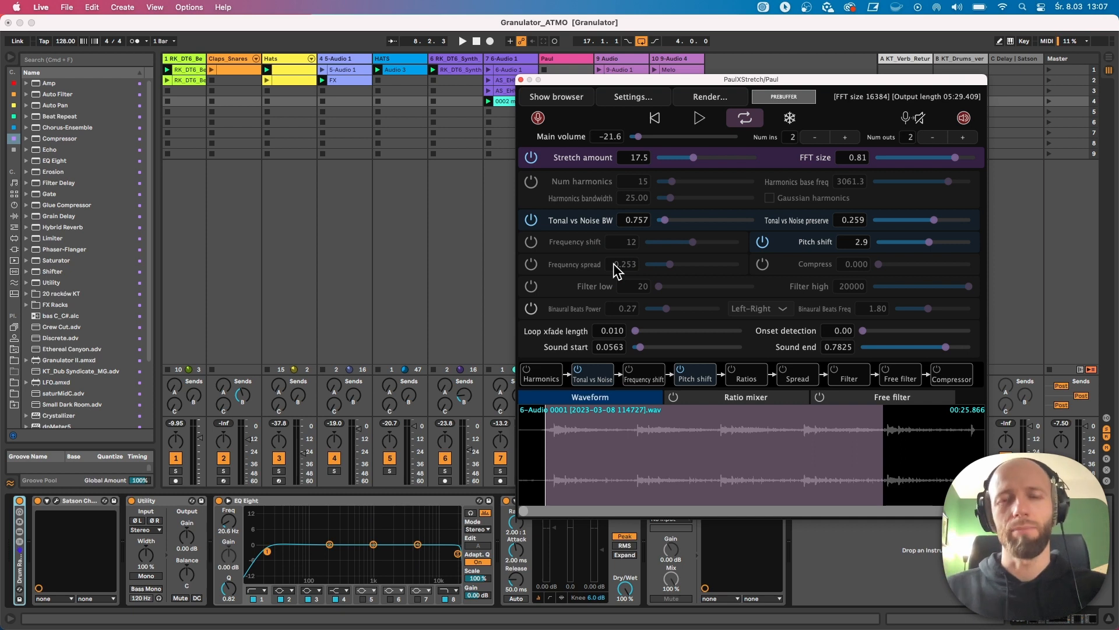
Step: Load the 6-Audio 1 clip from track 7 into the PaulXStretch waveform and try to play it on the Paul track
left_click_drag(506, 70, 658, 459)
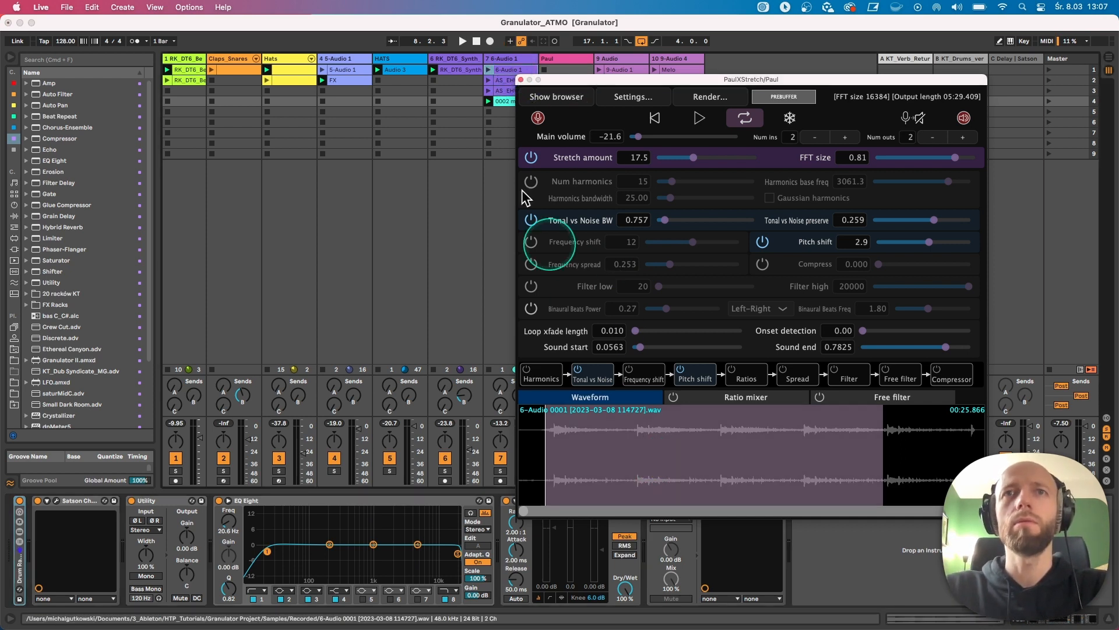
key("space")
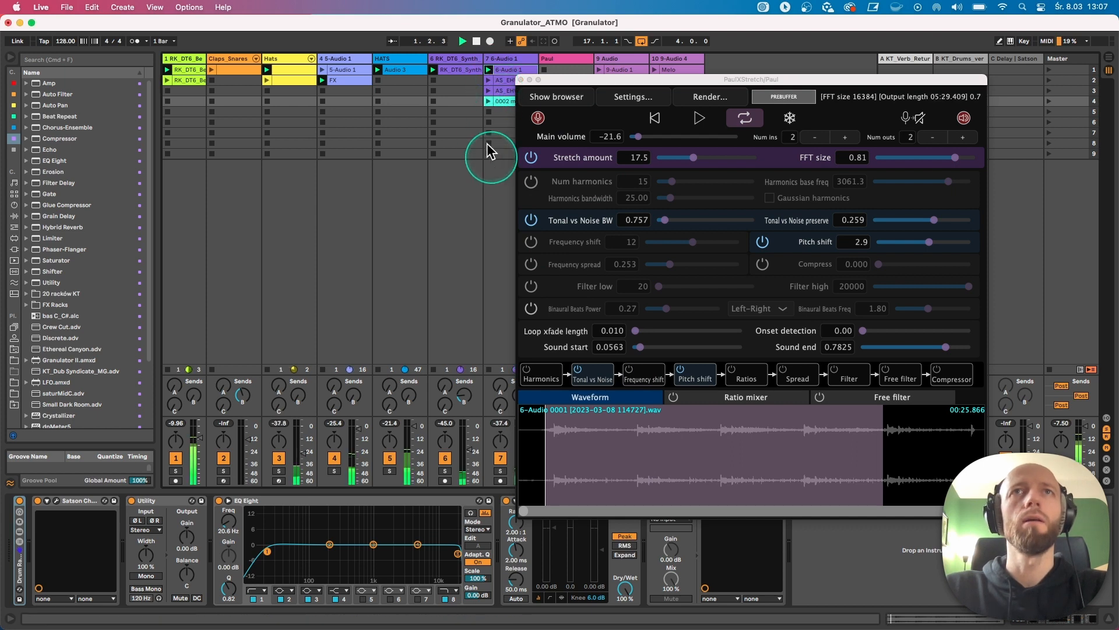
left_click(496, 144)
left_click(548, 65)
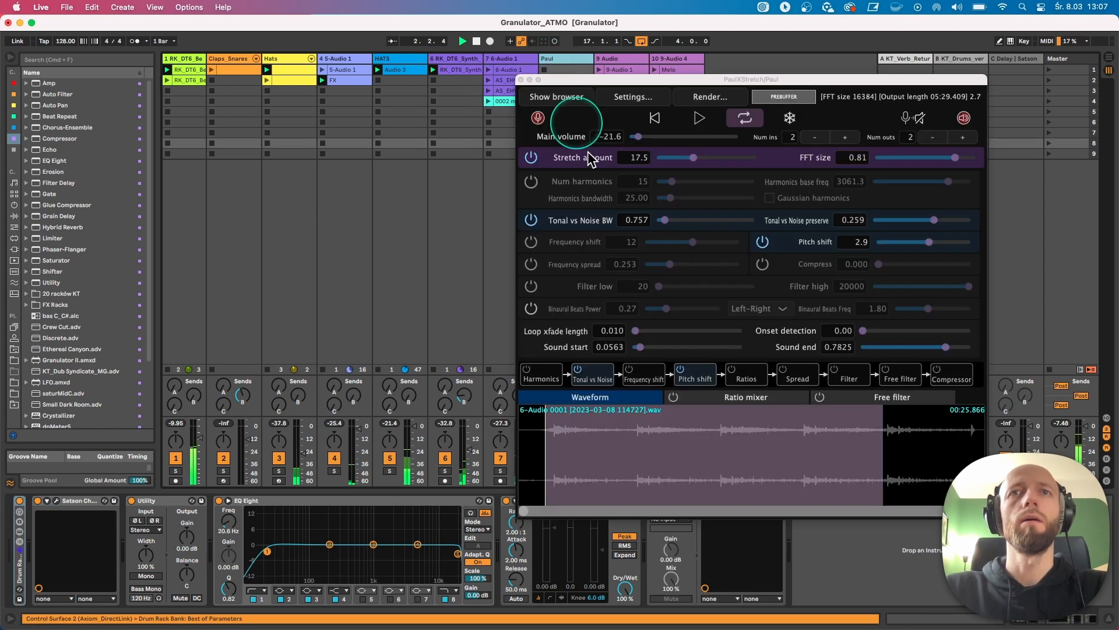
left_click(694, 119)
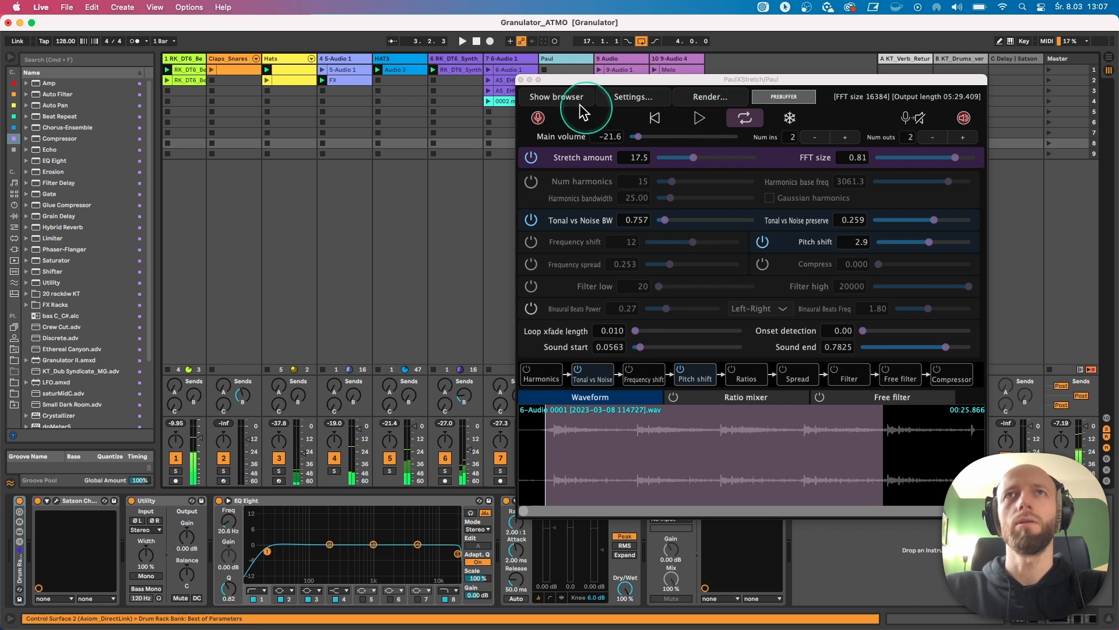
Step: Enable Play when host transport running and Freeze in PaulXStretch, and start Live's playback
left_click(627, 98)
left_click(574, 169)
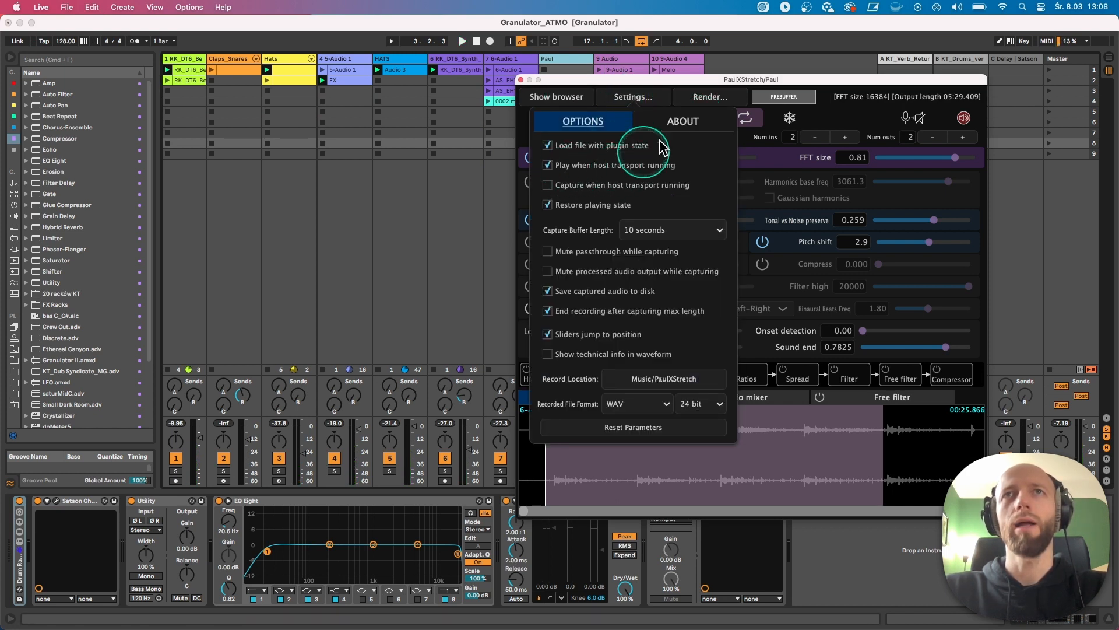
left_click(791, 119)
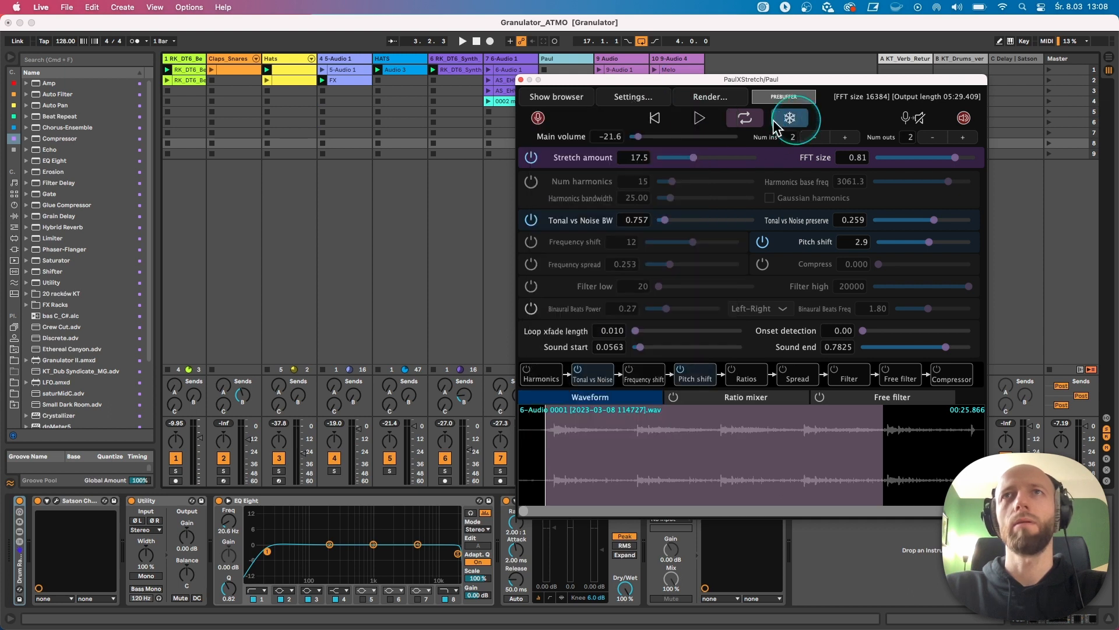
left_click(699, 118)
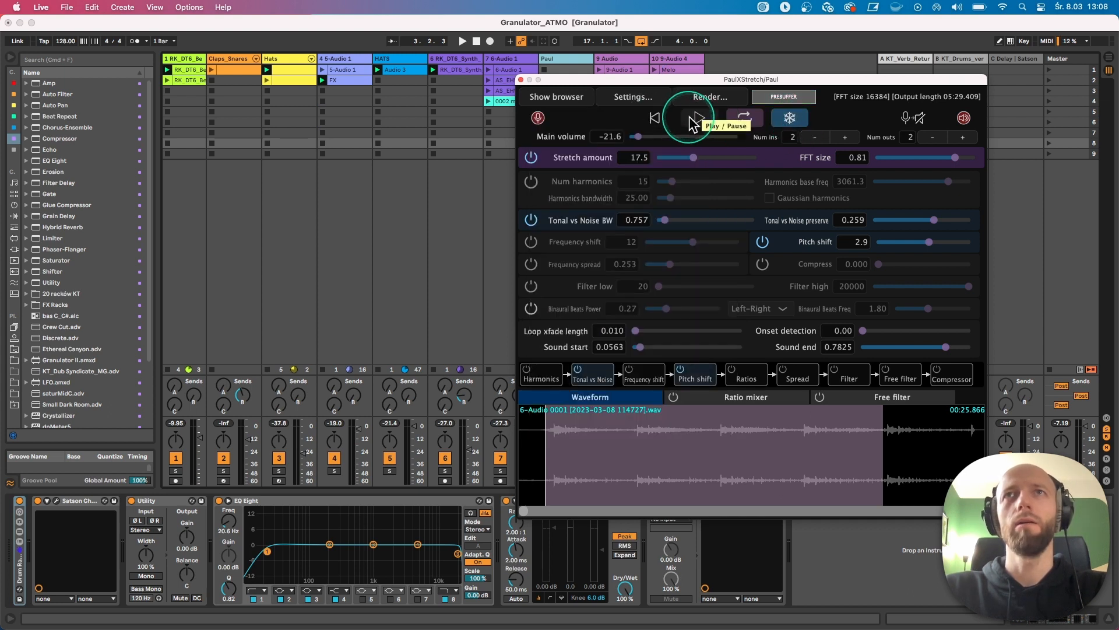
left_click(463, 41)
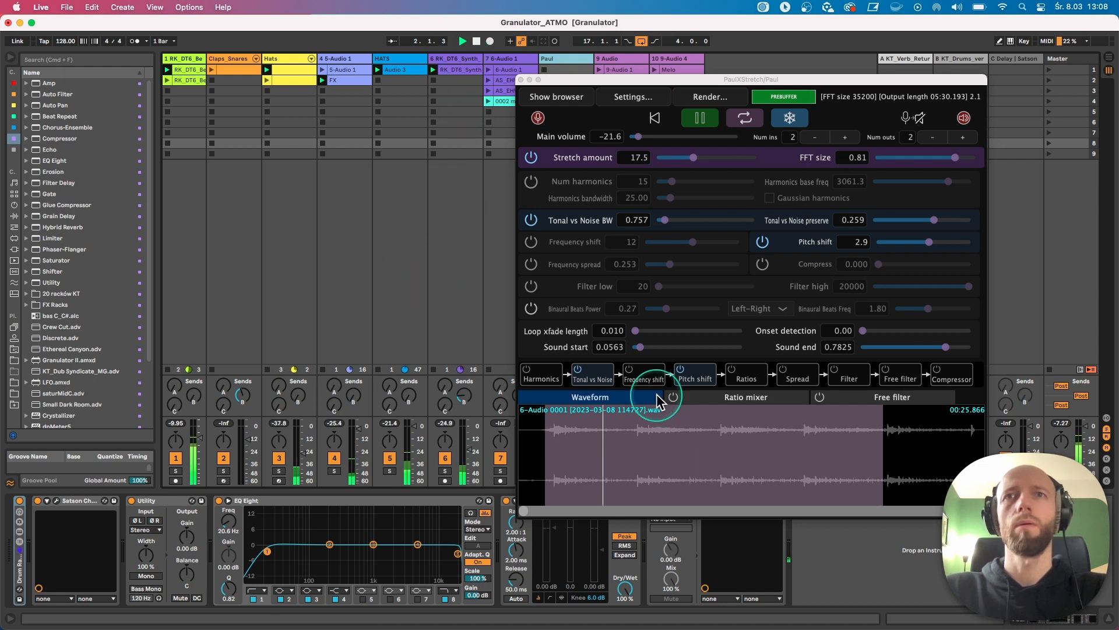
Step: Set the stretch amount to 1.2, the FFT size to 0.77 and the main volume to -4.3 in PaulXStretch
left_click_drag(694, 155, 683, 155)
left_click_drag(967, 158, 951, 157)
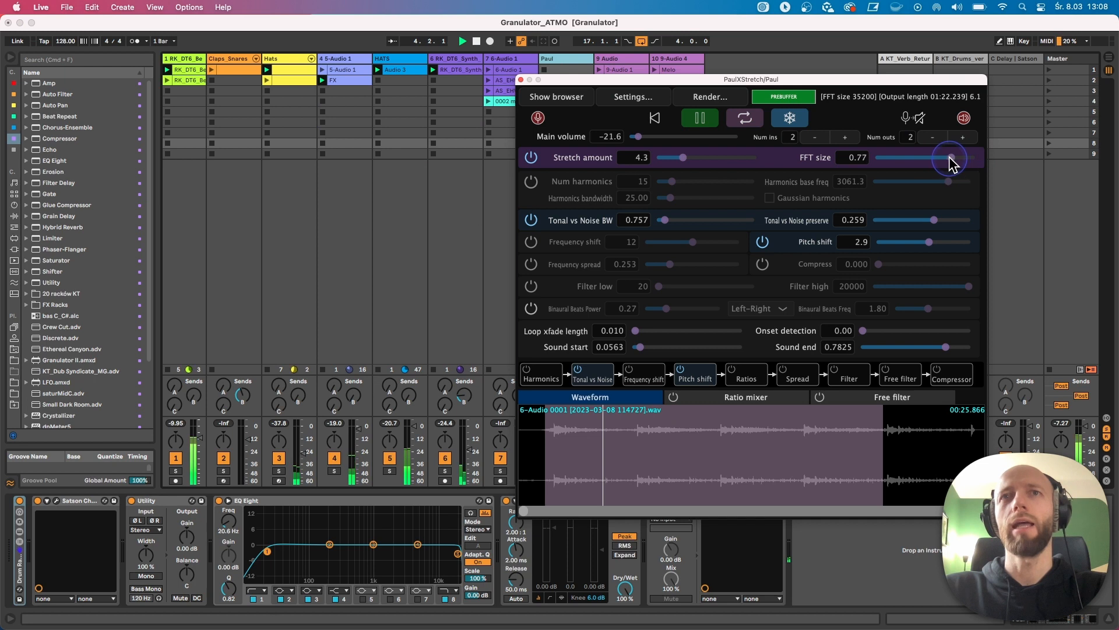
left_click_drag(679, 156, 660, 135)
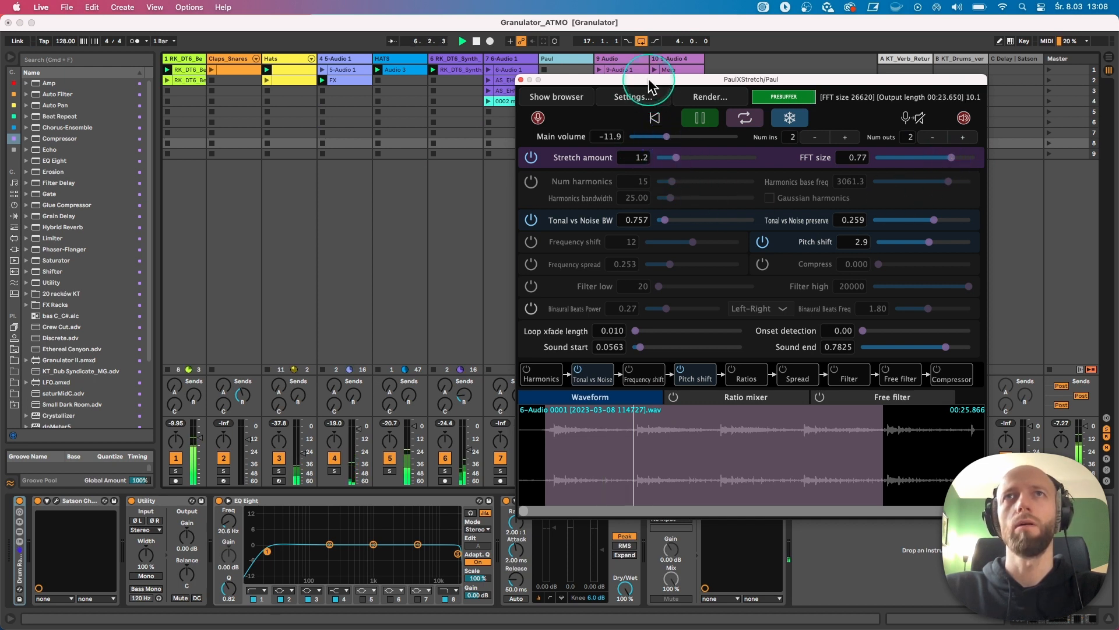
left_click_drag(650, 90, 586, 139)
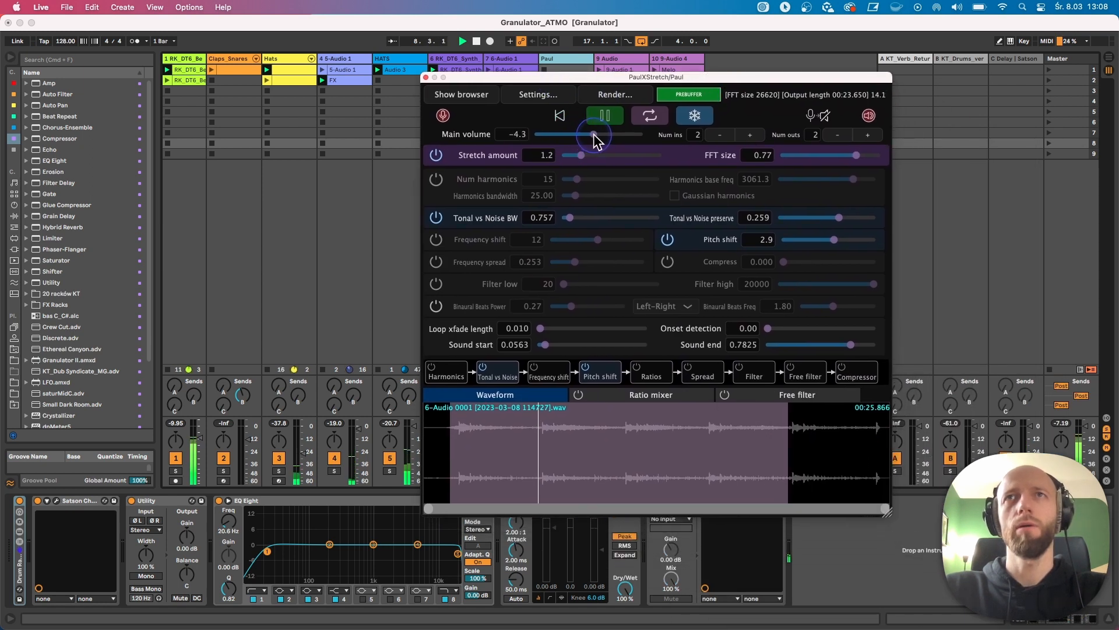
left_click_drag(570, 80, 635, 84)
Step: Set the stretch amount to 0.6 and FFT size to 0.84, turn off Tonal vs Noise and Pitch shift, and stop playback
left_click_drag(645, 155, 641, 155)
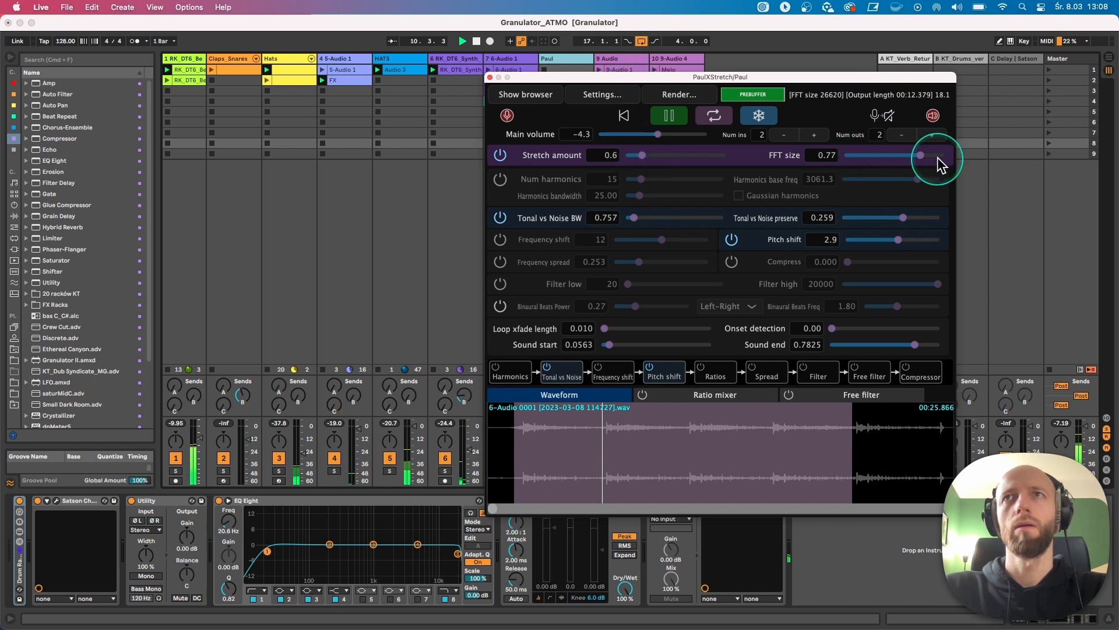
left_click_drag(937, 156, 927, 160)
left_click(500, 218)
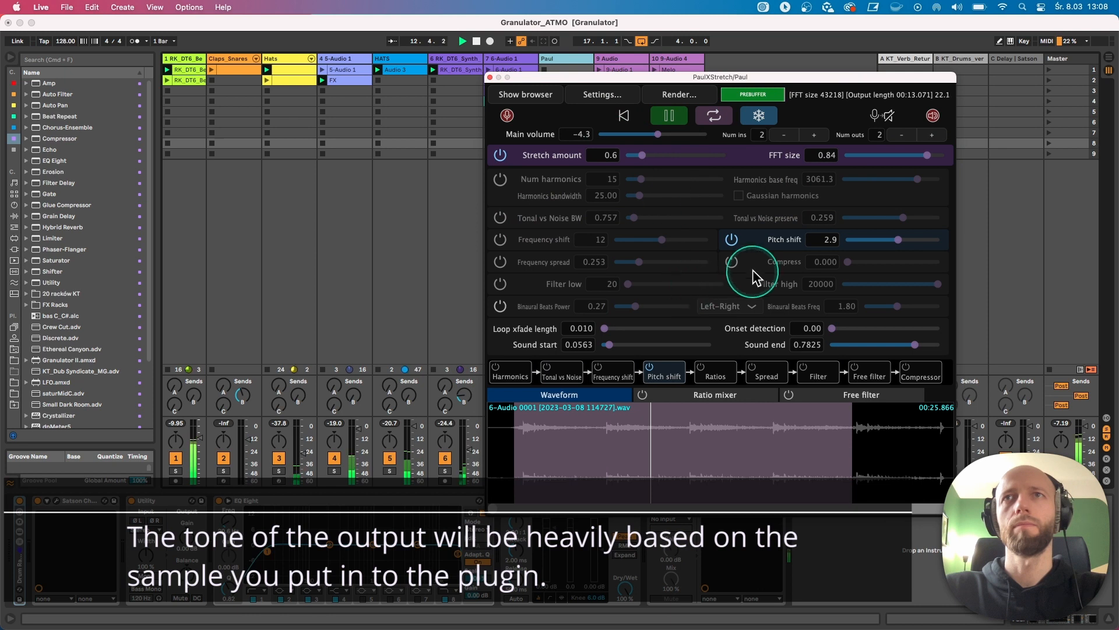
left_click(731, 240)
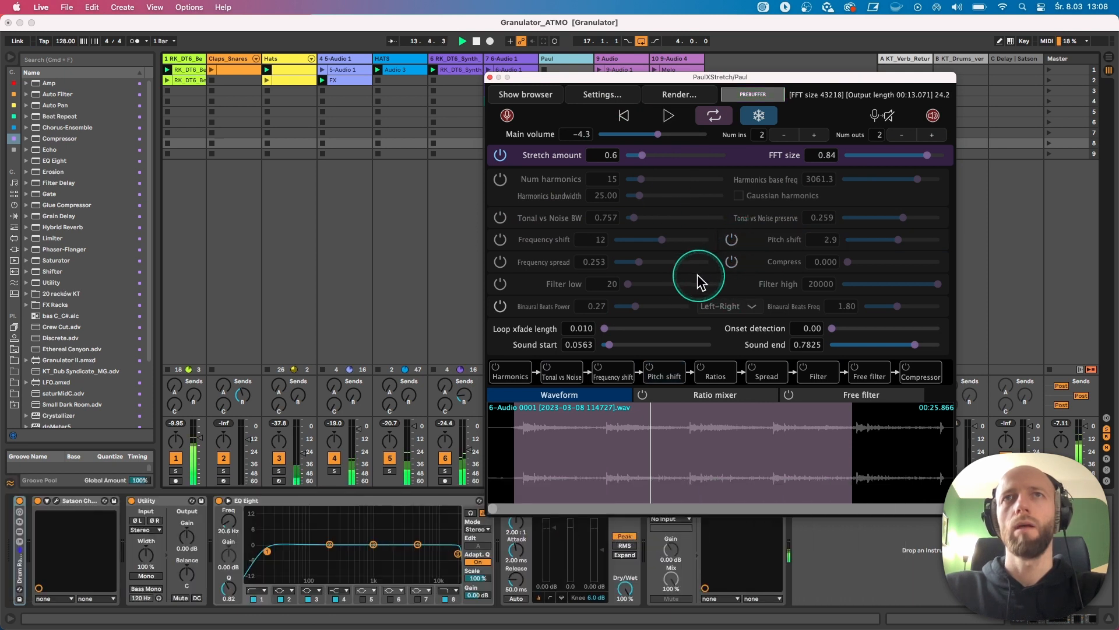
left_click(376, 313)
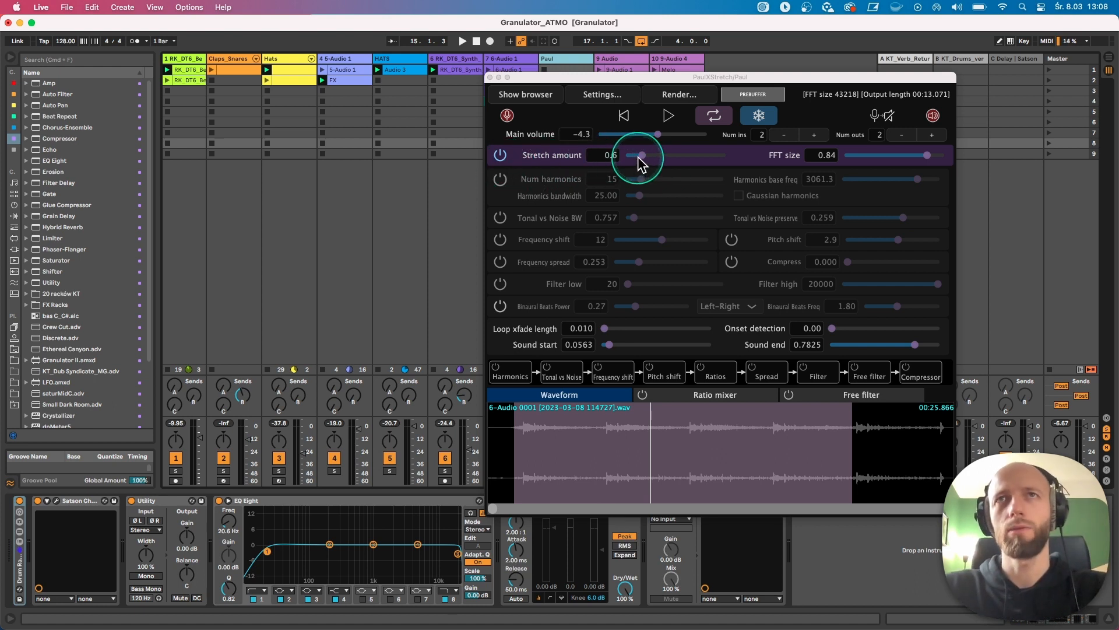
Step: Set the stretch amount to 11.0 and solo the Paul track, keeping its controls accessible beside the plugin window
left_click_drag(645, 155, 659, 162)
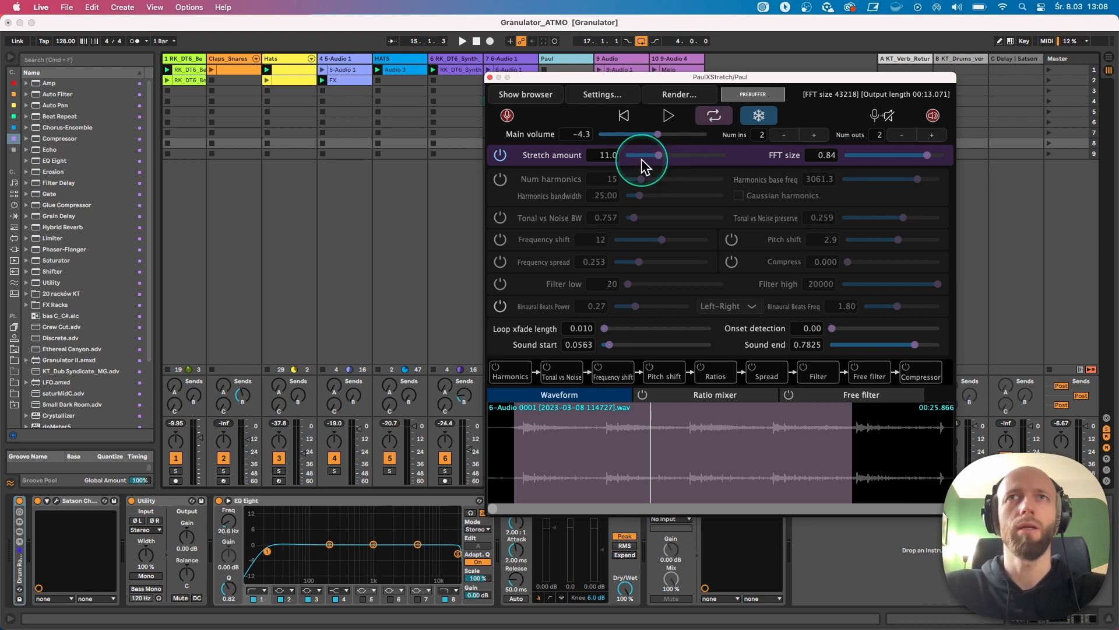
left_click_drag(537, 80, 641, 98)
left_click(556, 470)
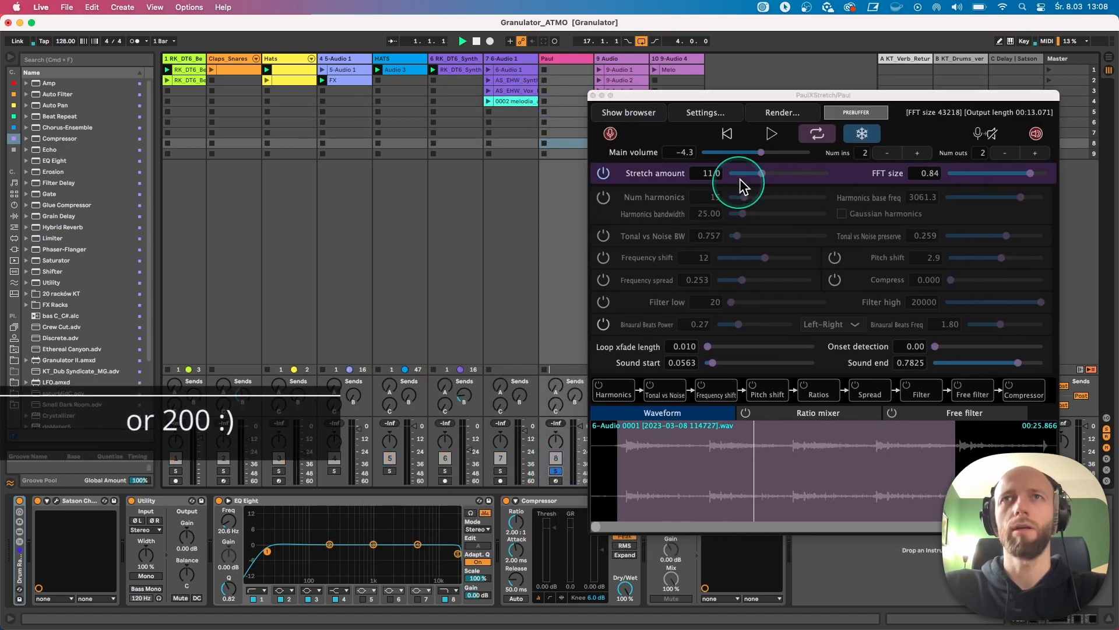
Step: Start playback in Live and PaulXStretch, and set the main volume to -6.9 and the stretch amount to 143.0
key("space")
left_click(771, 133)
left_click_drag(761, 153, 791, 179)
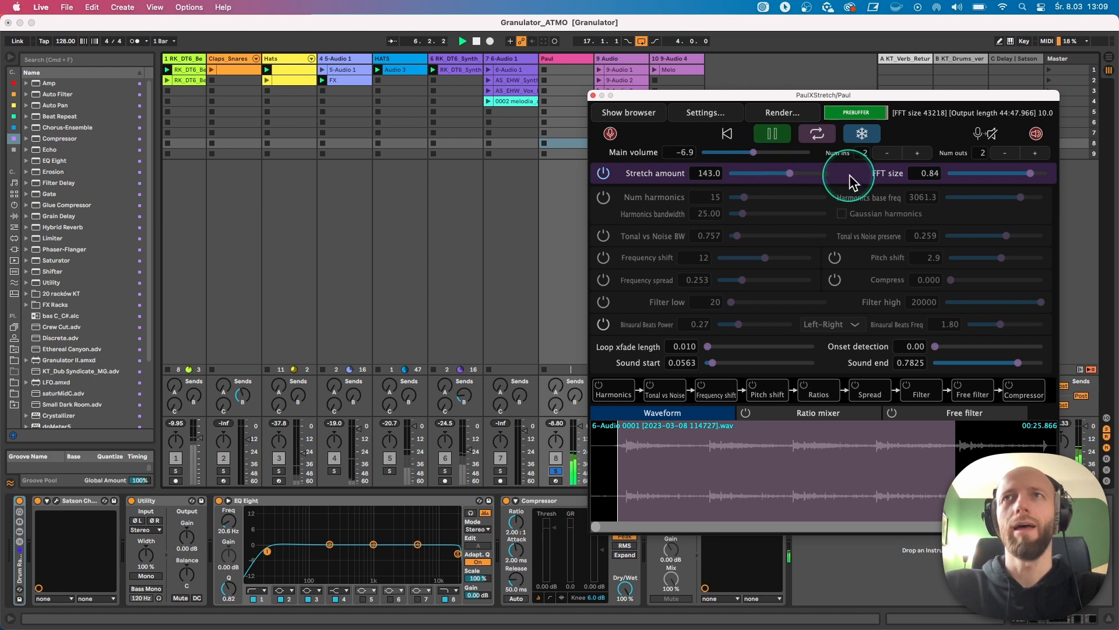
Step: Set the FFT size to 0.79, turn on Tonal vs Noise and set its preserve value to 0.381
mouse_move(1030, 174)
left_mouse_down()
mouse_move(985, 170)
mouse_move(1026, 175)
mouse_move(991, 202)
mouse_move(1026, 176)
left_mouse_up()
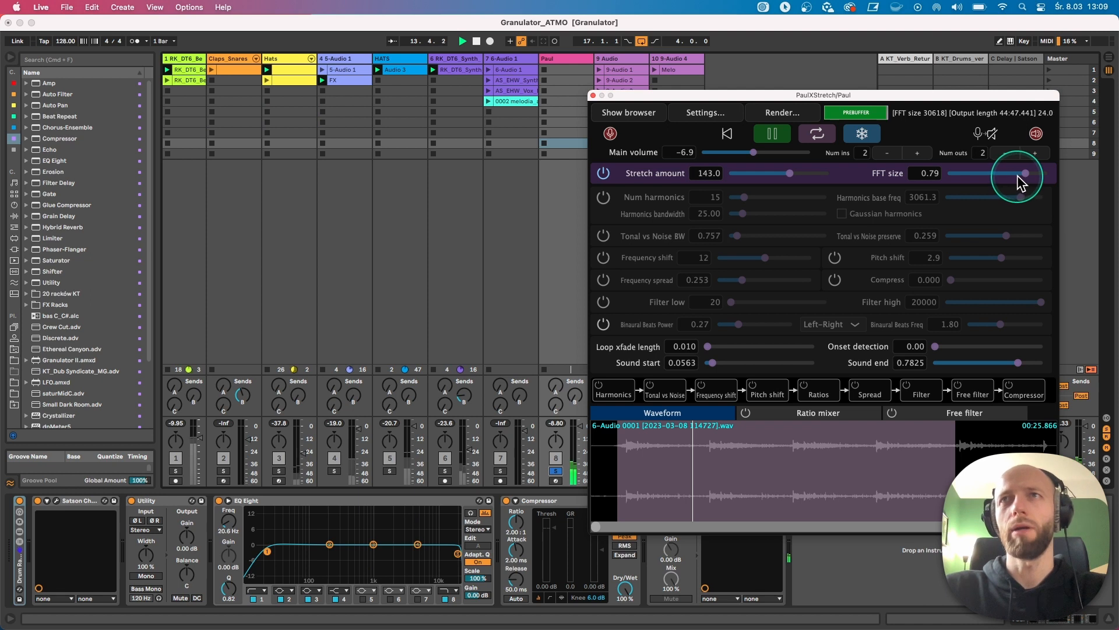
left_click(604, 235)
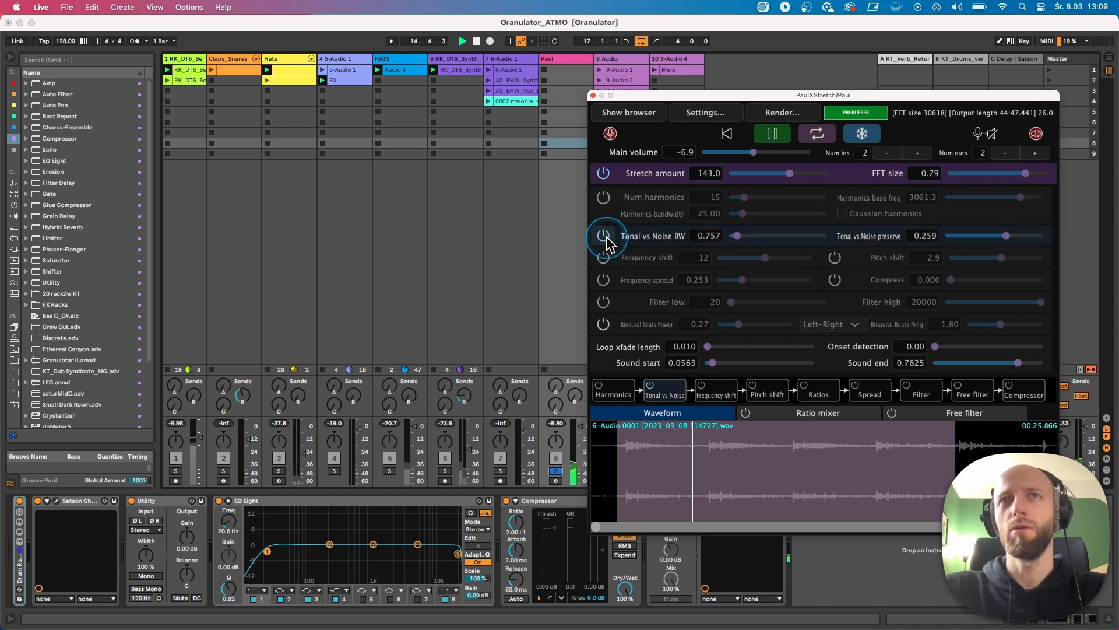
left_click(1007, 237)
left_click_drag(1007, 239, 1014, 239)
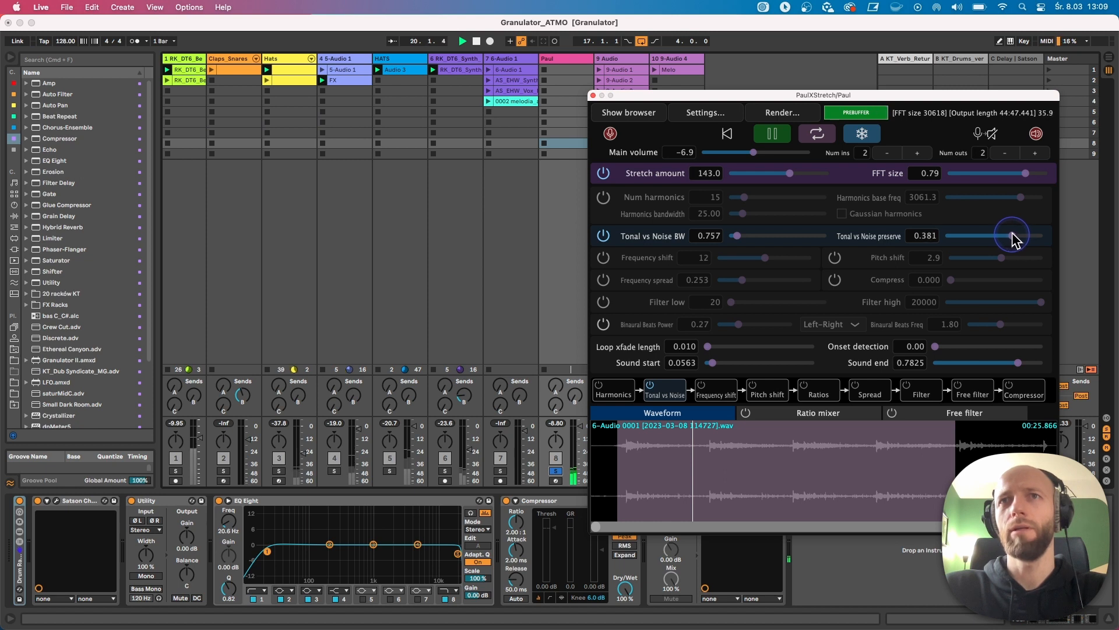
Step: Try Frequency shift on and off, and turn on Pitch shift with a value of 3.0
left_click(603, 257)
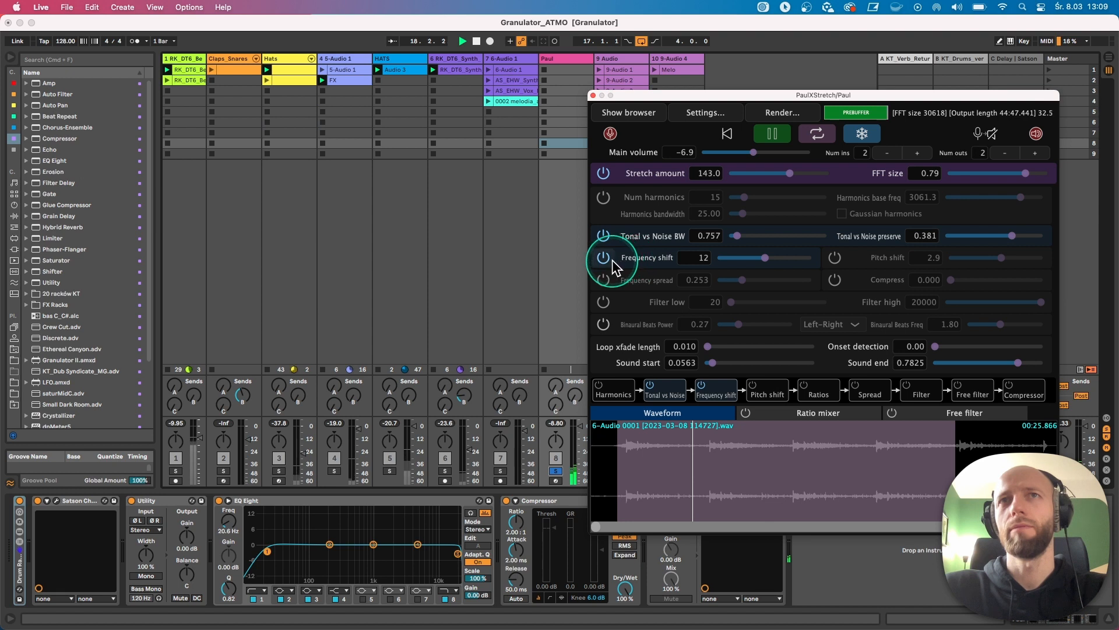
left_click(603, 257)
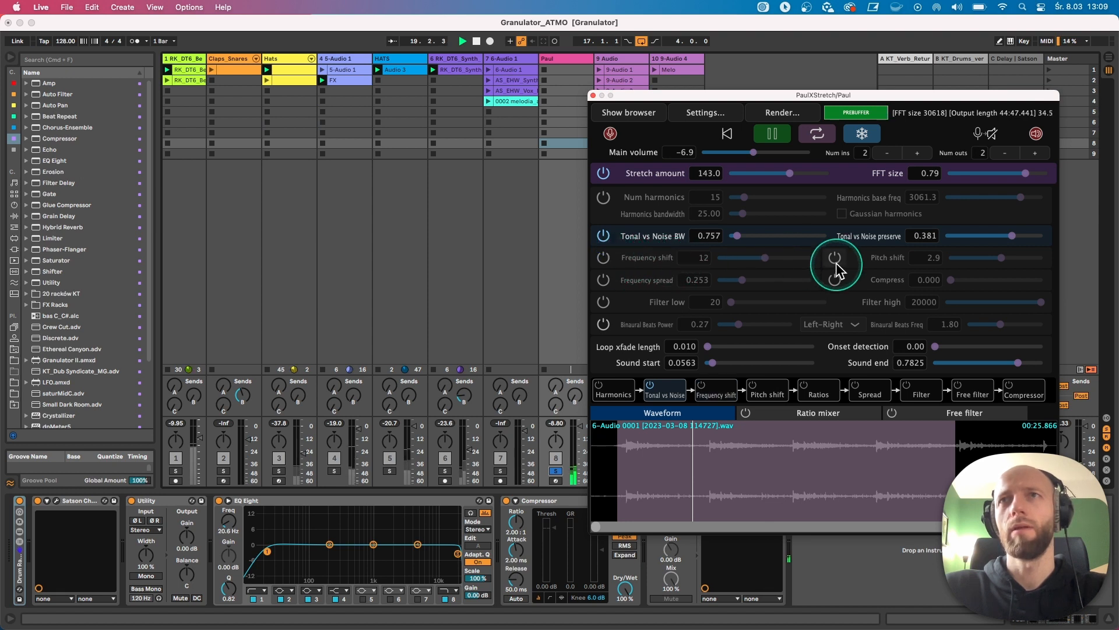
left_click(835, 257)
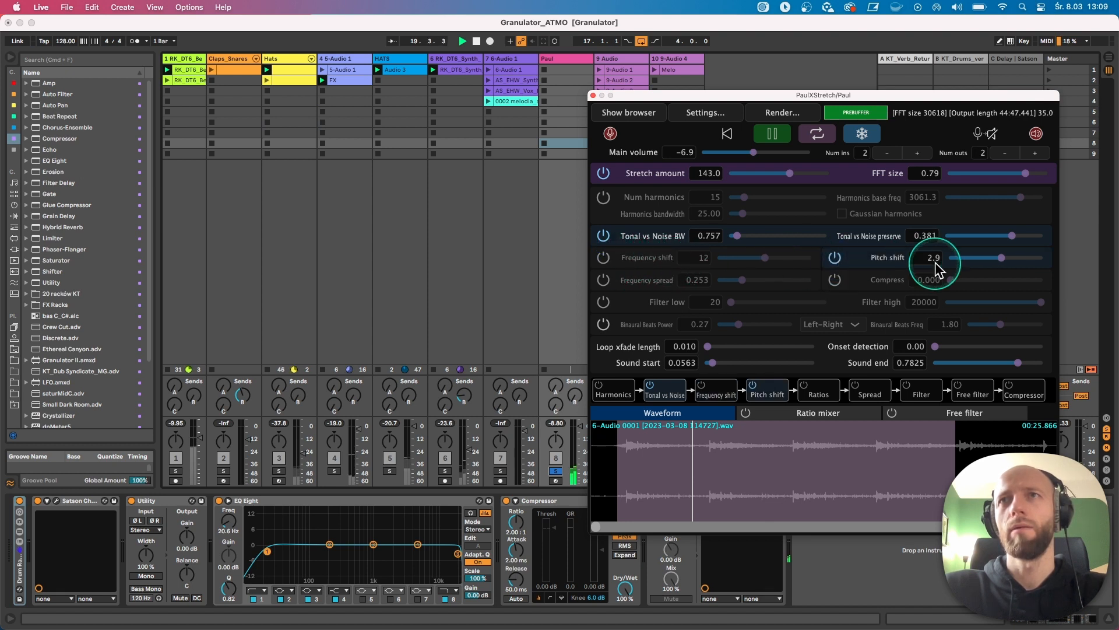
left_click(999, 259)
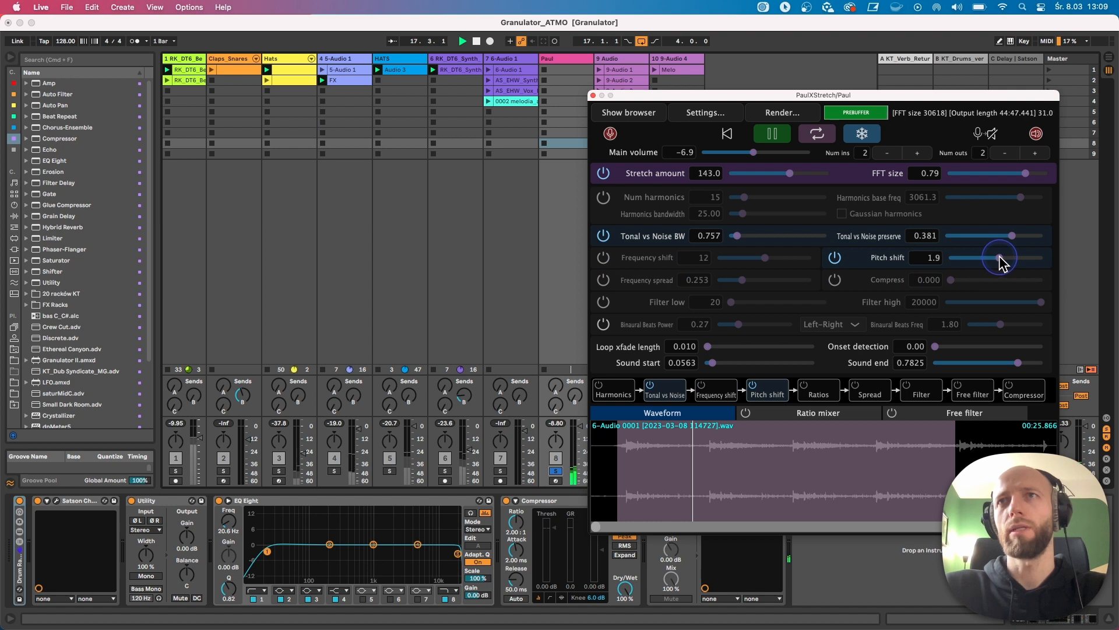
double_click(928, 259)
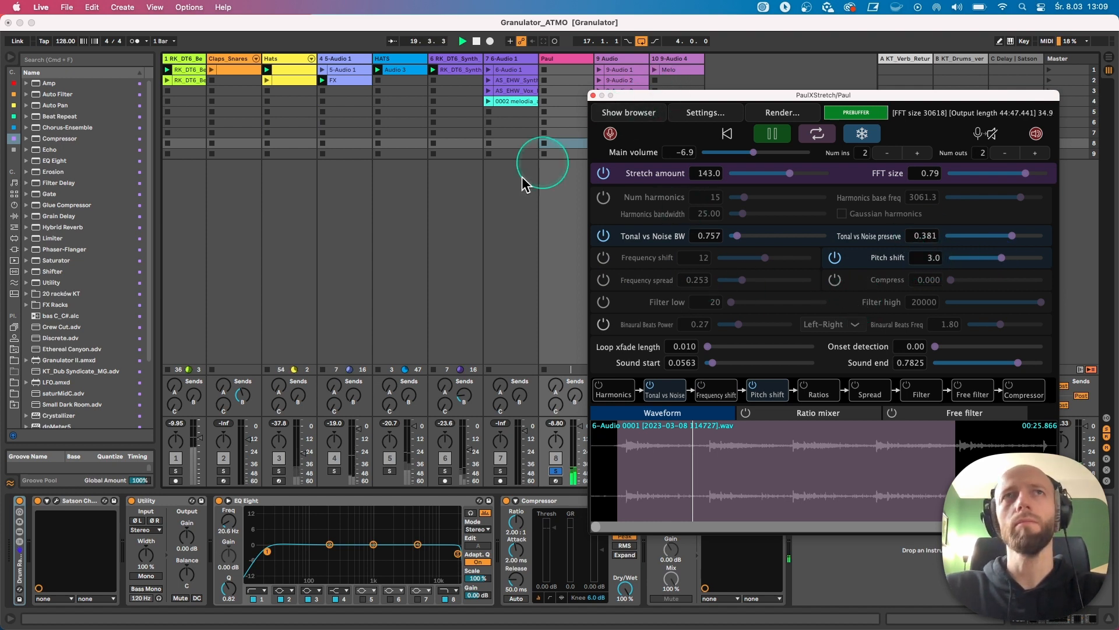
Step: Unsolo the Paul track so it plays together with the other tracks, and reposition the plugin window
left_click(555, 472)
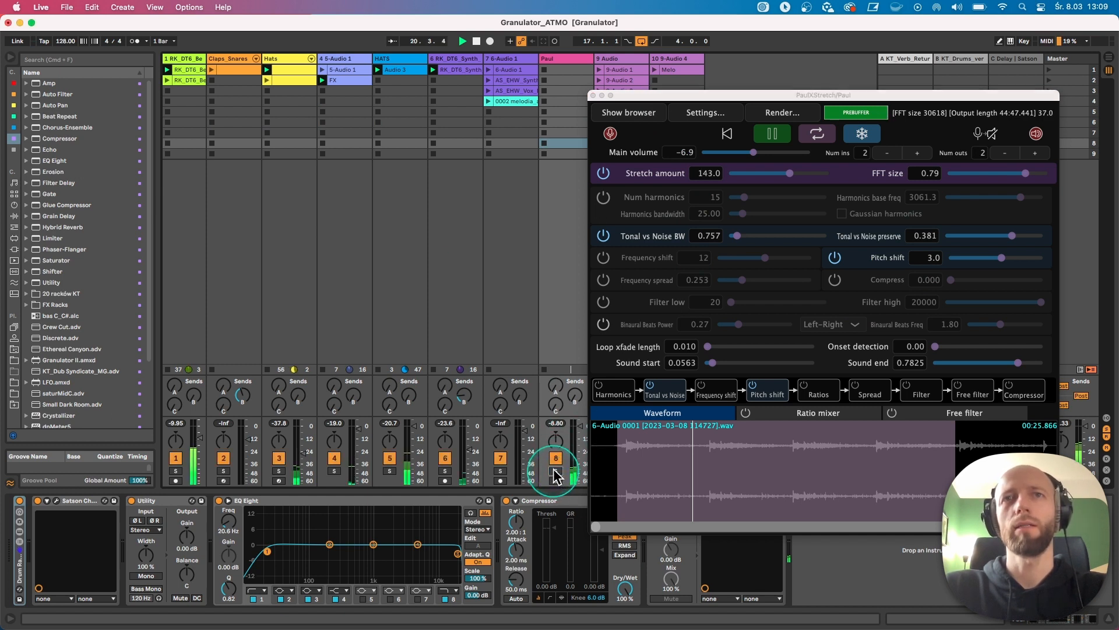
left_click(663, 97)
left_click_drag(662, 97, 636, 105)
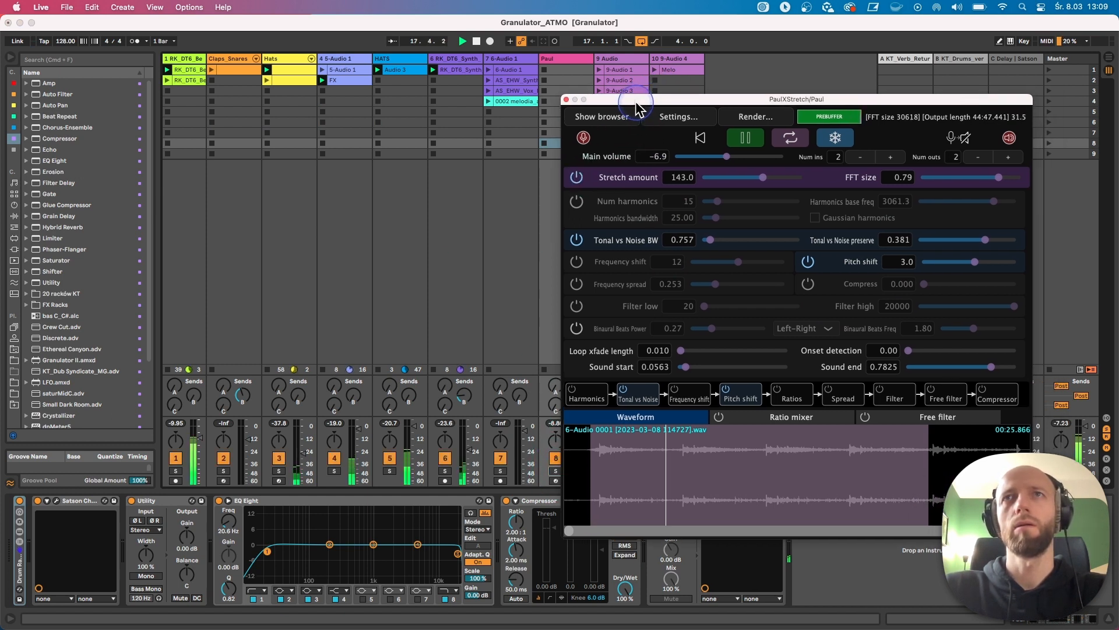
Step: Set Pitch shift to -3.0 and the stretch amount to 51.1 in PaulXStretch
double_click(904, 267)
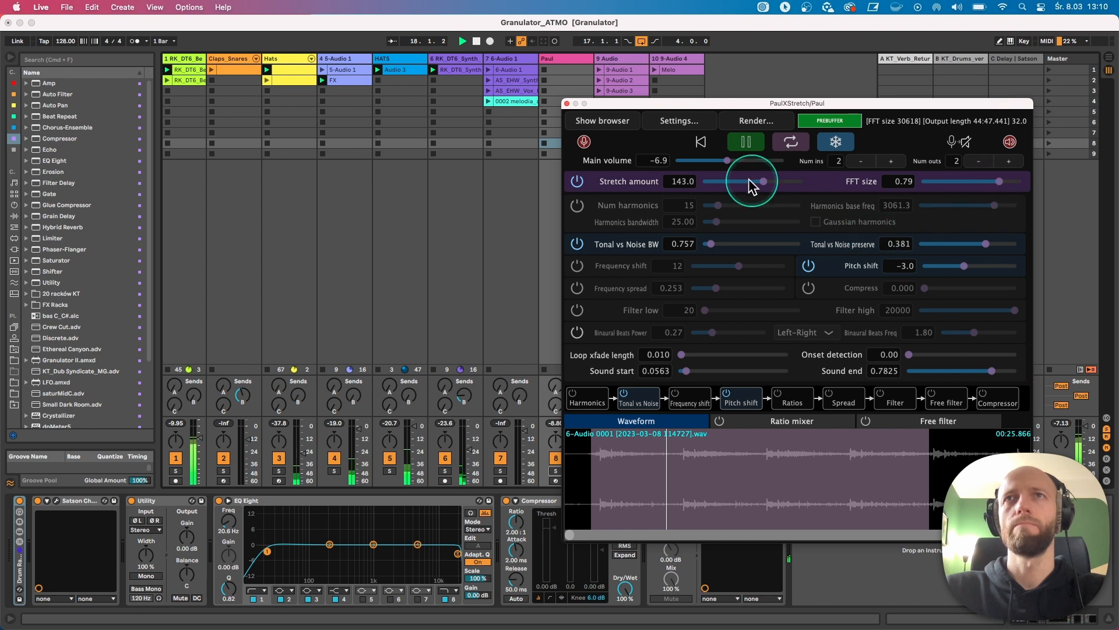
left_click_drag(763, 184, 753, 187)
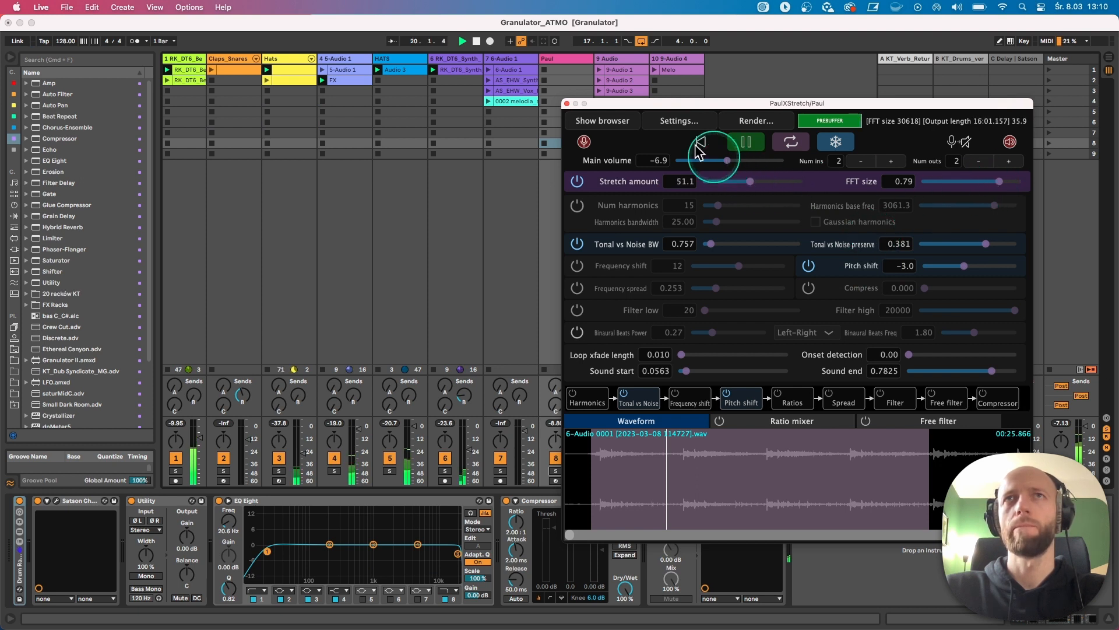
left_click_drag(651, 103, 657, 79)
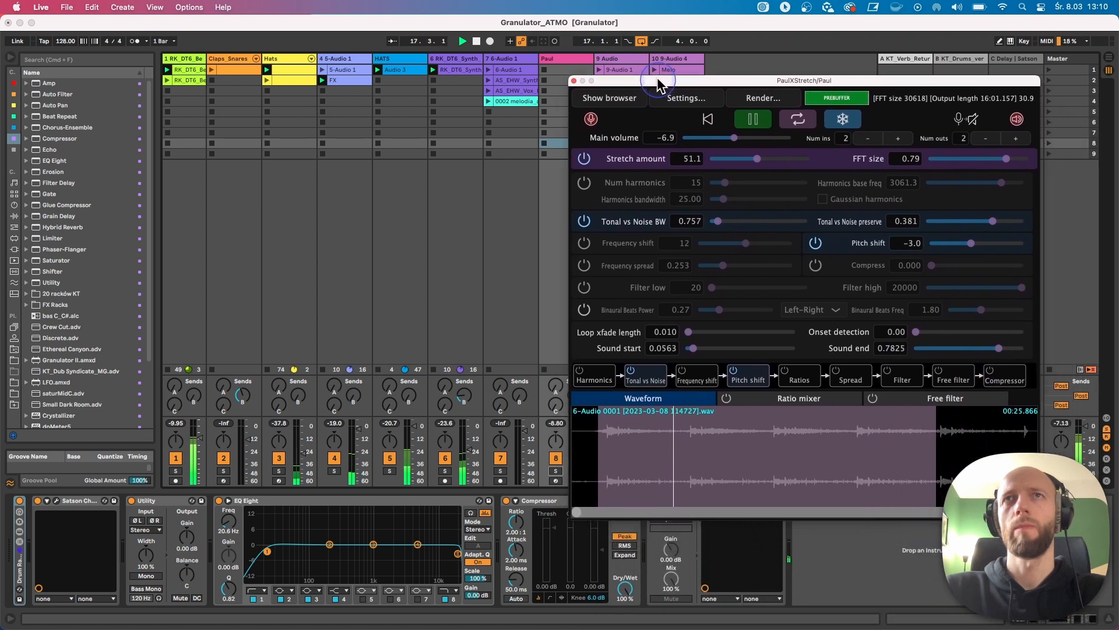
Step: Load the AS_EHW_Synth loop clip from the 6-Audio 1 track into PaulXStretch on the Paul track
left_click(489, 296)
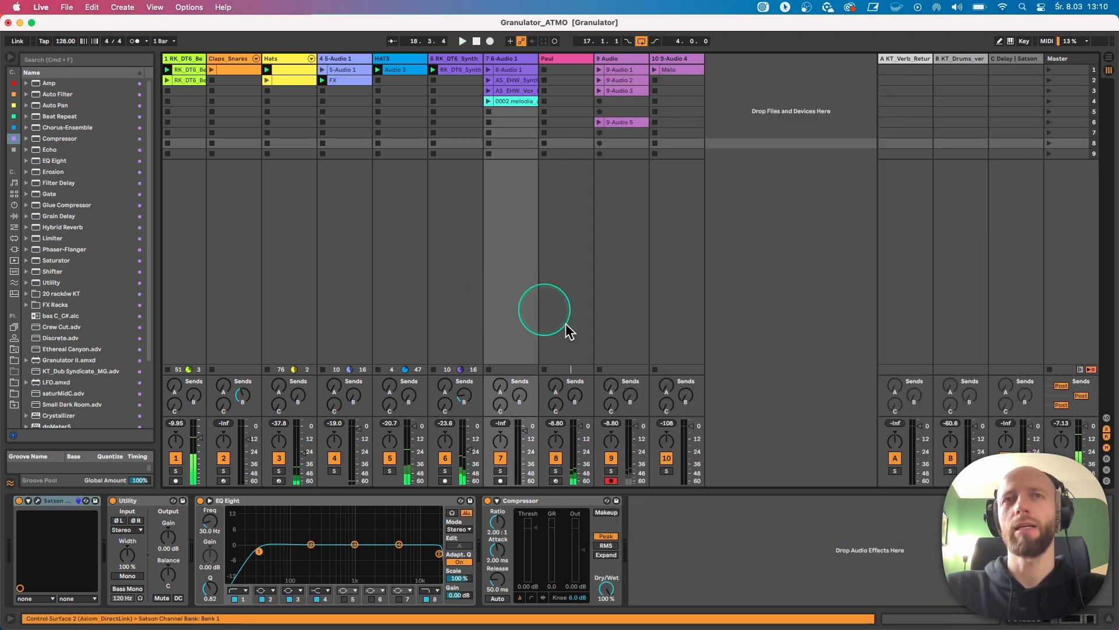
left_click(571, 64)
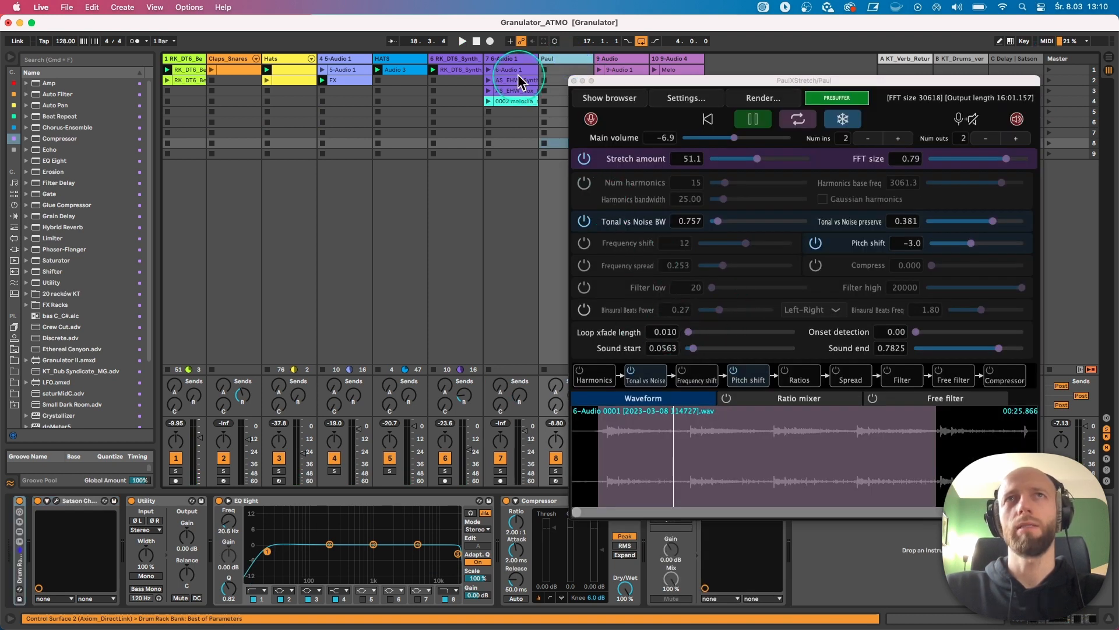
left_click_drag(521, 82, 725, 467)
left_click(653, 274)
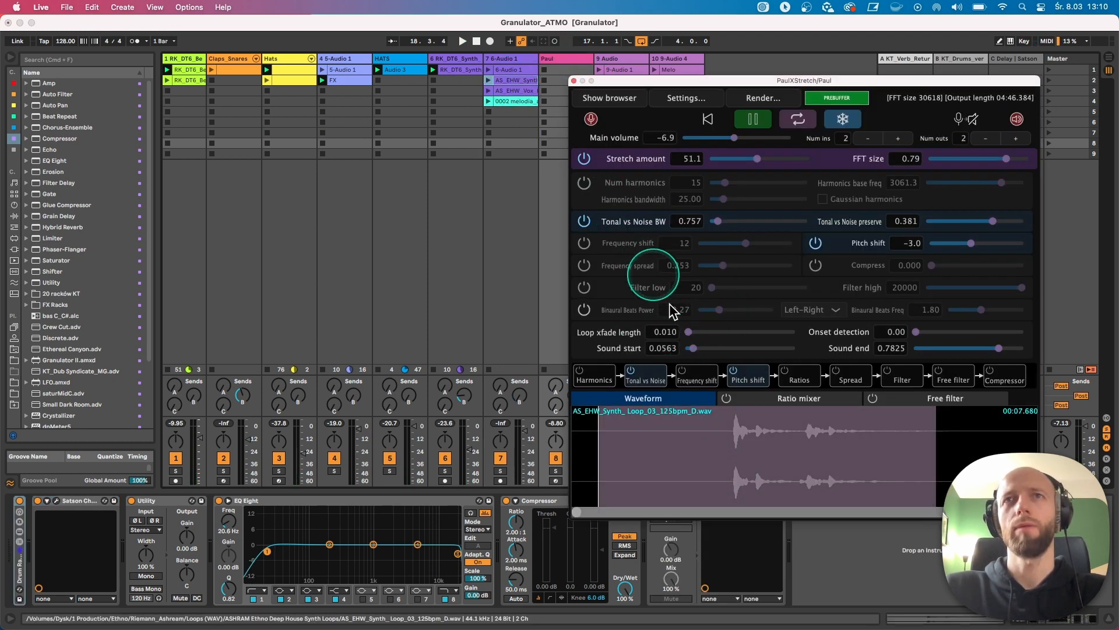
Step: Select the loop's section from sound start 0.3413 to sound end 0.6463 and start playback in Live and PaulXStretch
left_click(727, 441)
key("space")
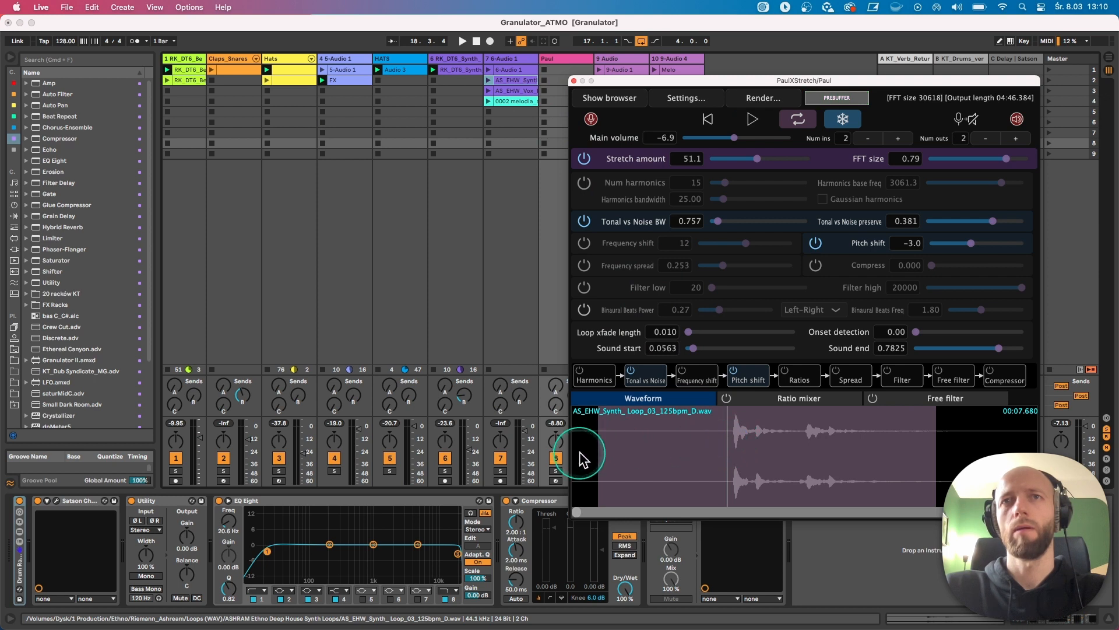
left_click_drag(580, 460, 713, 448)
left_click_drag(728, 449, 733, 448)
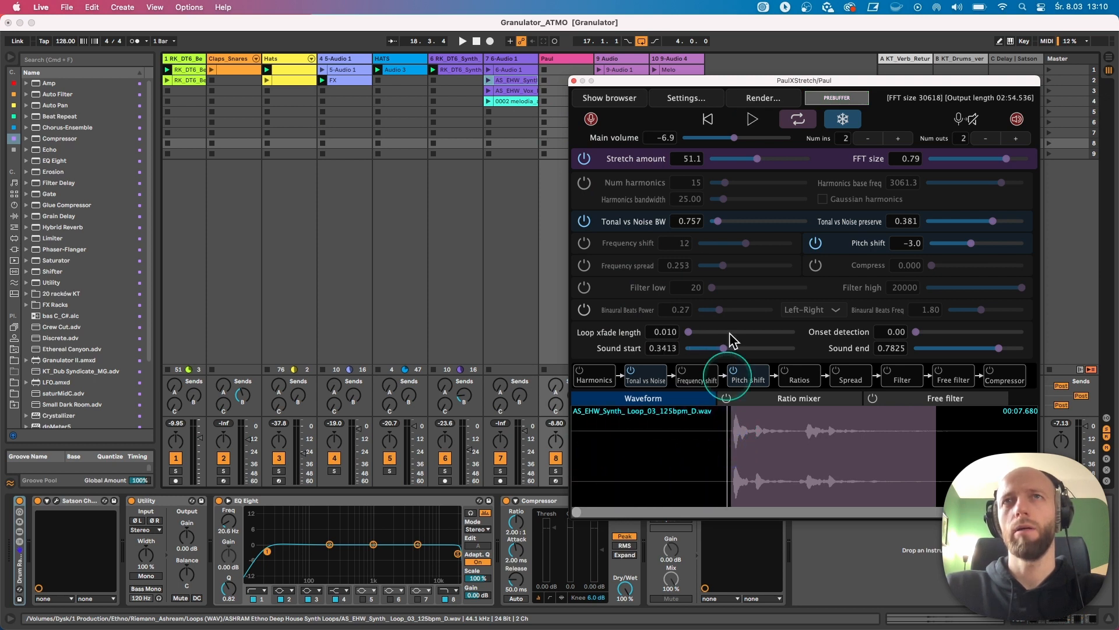
left_click(752, 119)
left_click_drag(742, 81, 693, 82)
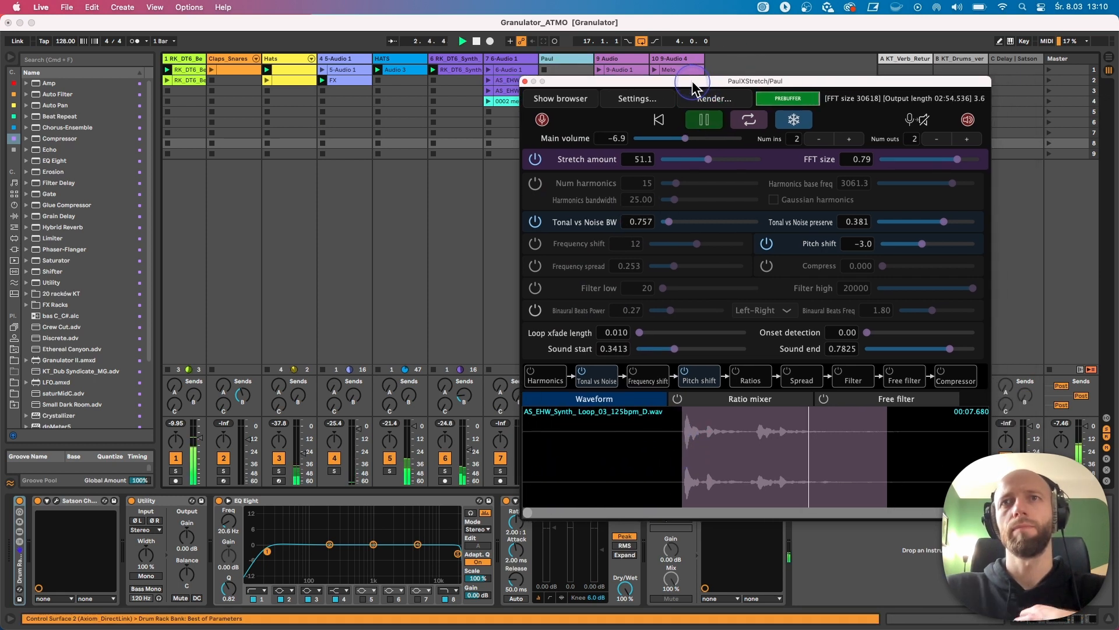
left_click_drag(882, 445, 888, 440)
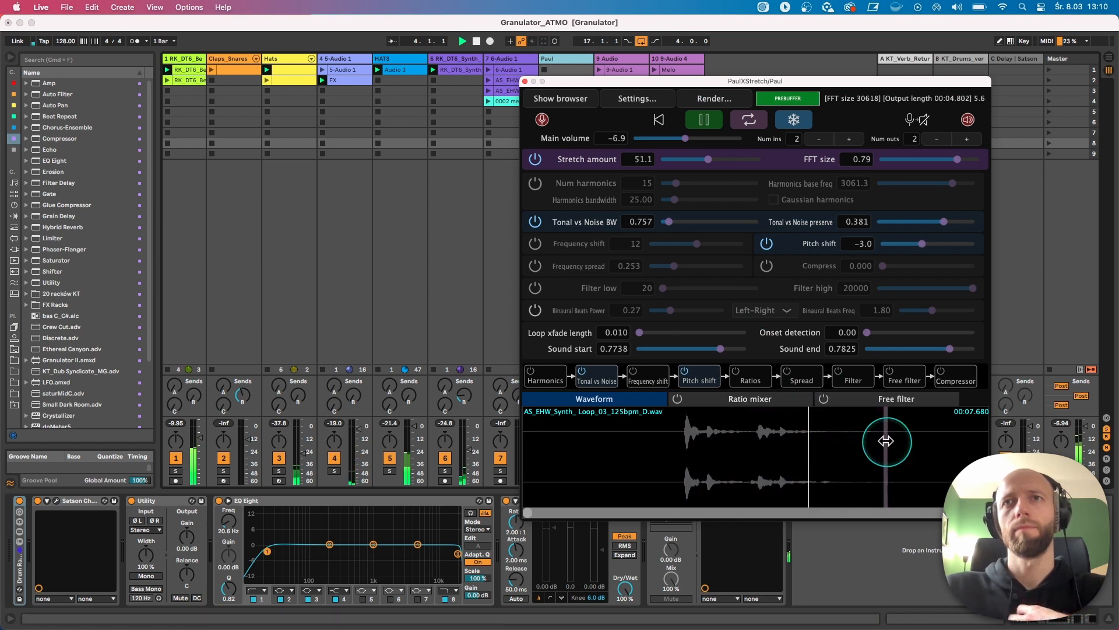
left_click_drag(682, 454, 823, 460)
Step: Set Pitch shift to 1.7, and turn off both Pitch shift and Tonal vs Noise
left_click_drag(890, 245, 936, 245)
left_click(767, 243)
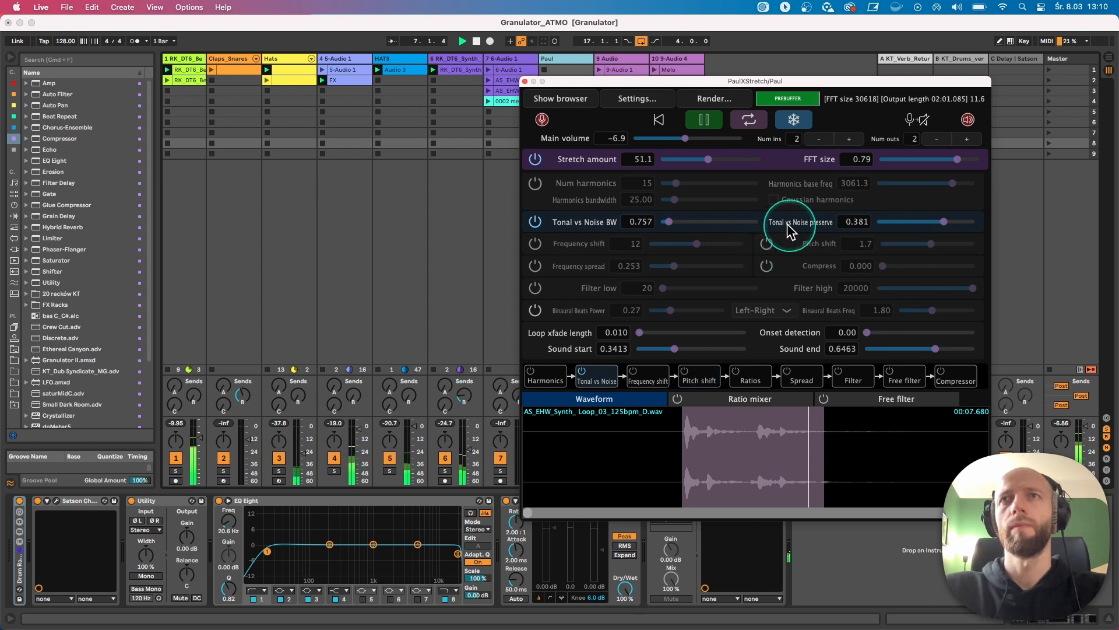
left_click(534, 222)
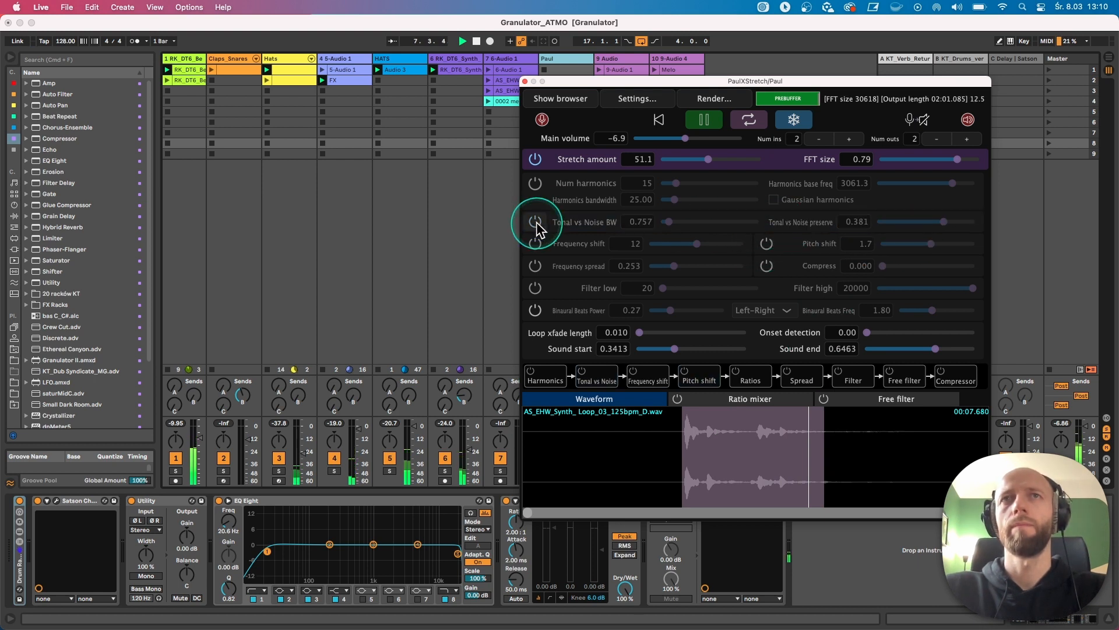
Step: Raise the volume of the Hats track and launch the second clip on the first track
left_click(489, 283)
left_click(546, 59)
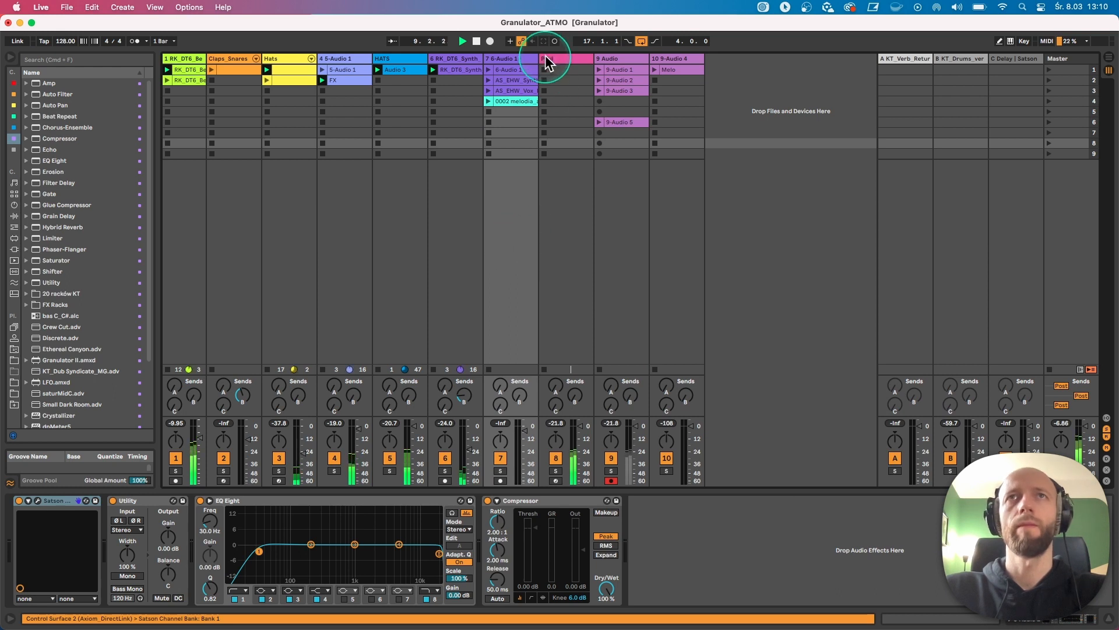
left_click(298, 450)
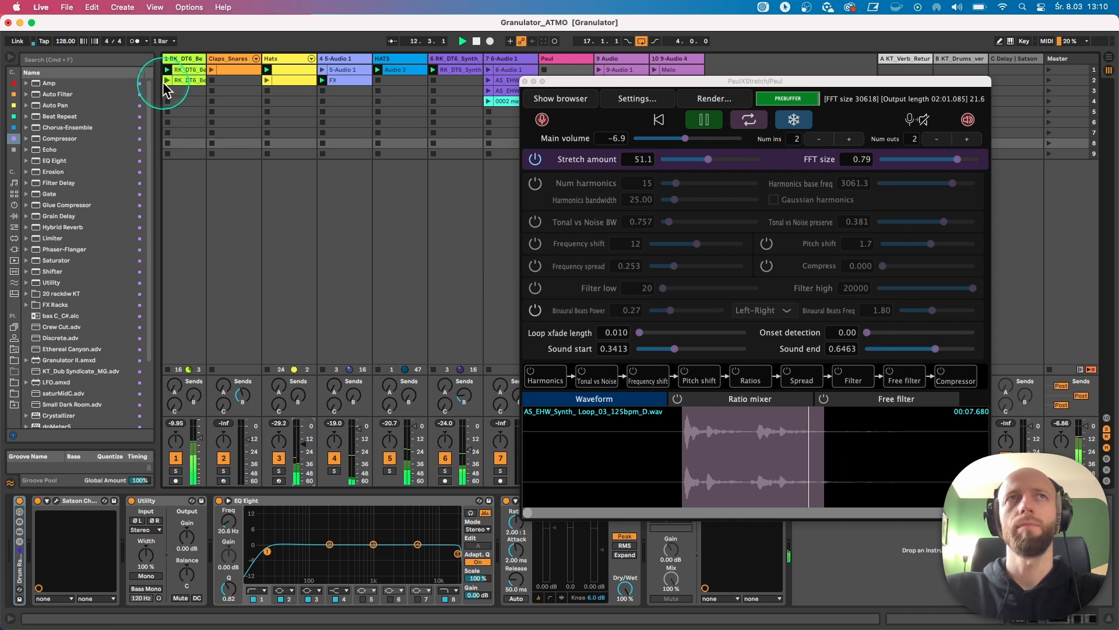
left_click(295, 245)
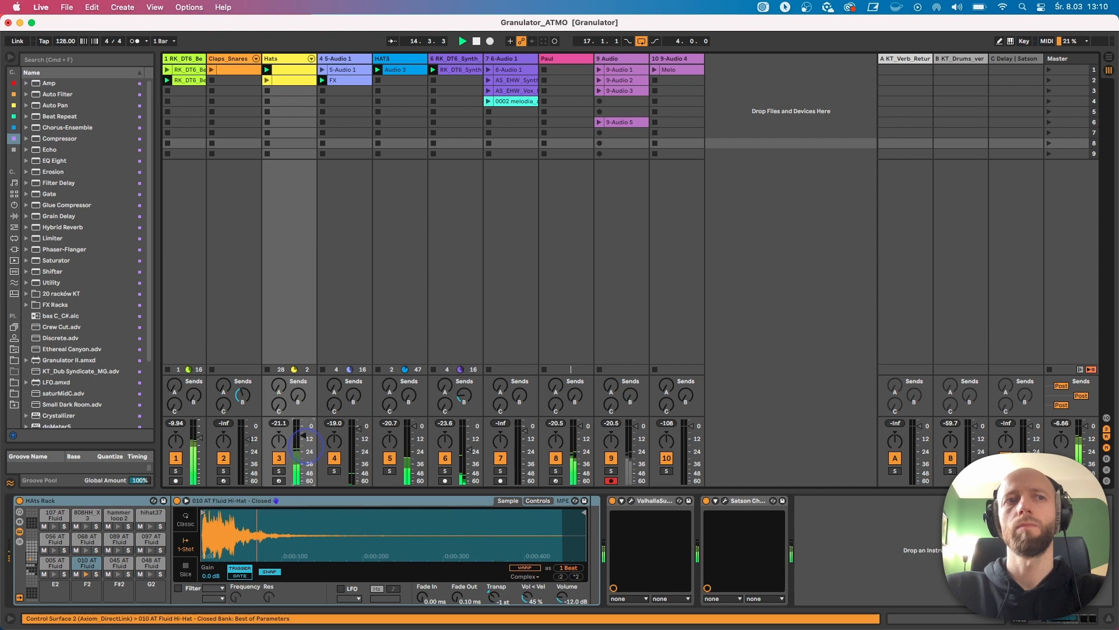
Step: Load the 0002 melodia clip into PaulXStretch with playback paused and the sound start set to 0.0025
left_click(569, 115)
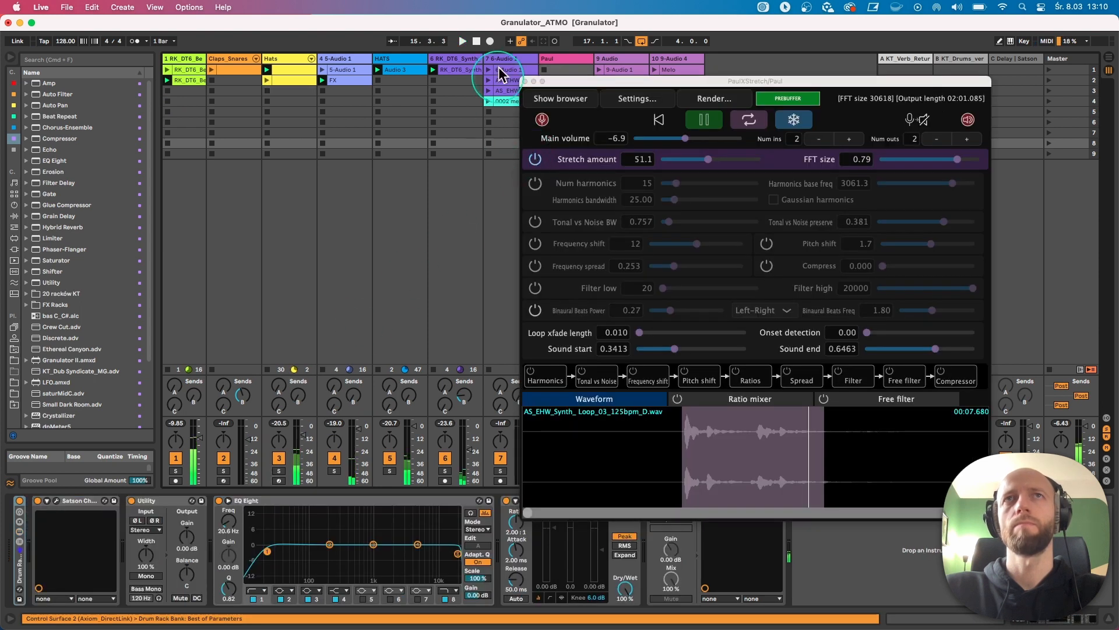
left_click_drag(499, 74, 495, 437)
left_click(707, 122)
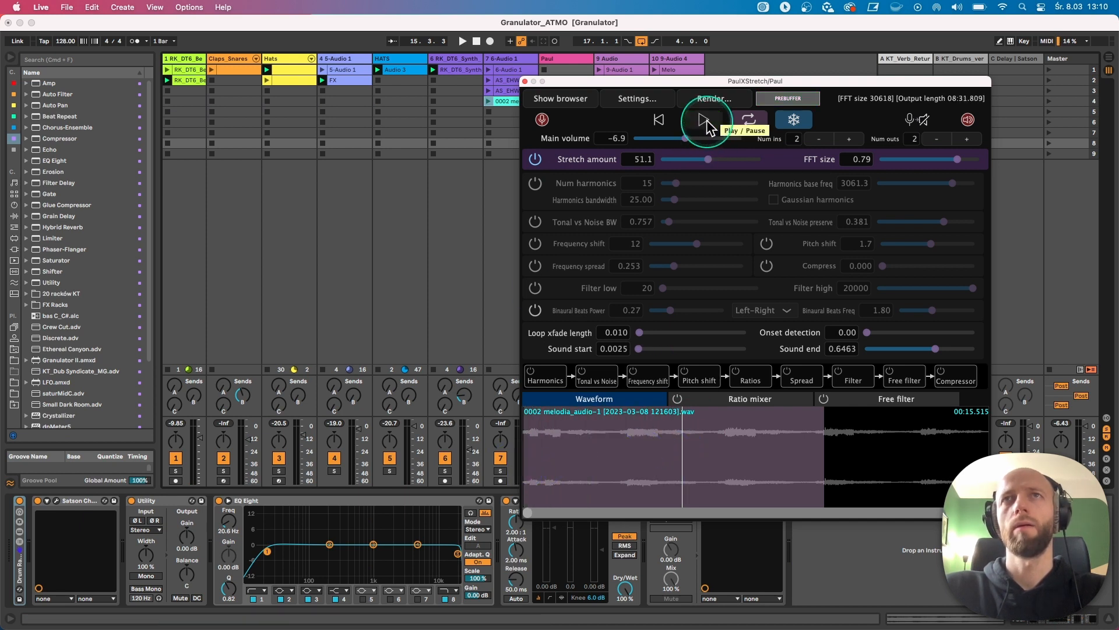
Step: Start playback in Live and PaulXStretch, and launch the first clip on the first track
left_click(708, 122)
left_click(495, 266)
key("space")
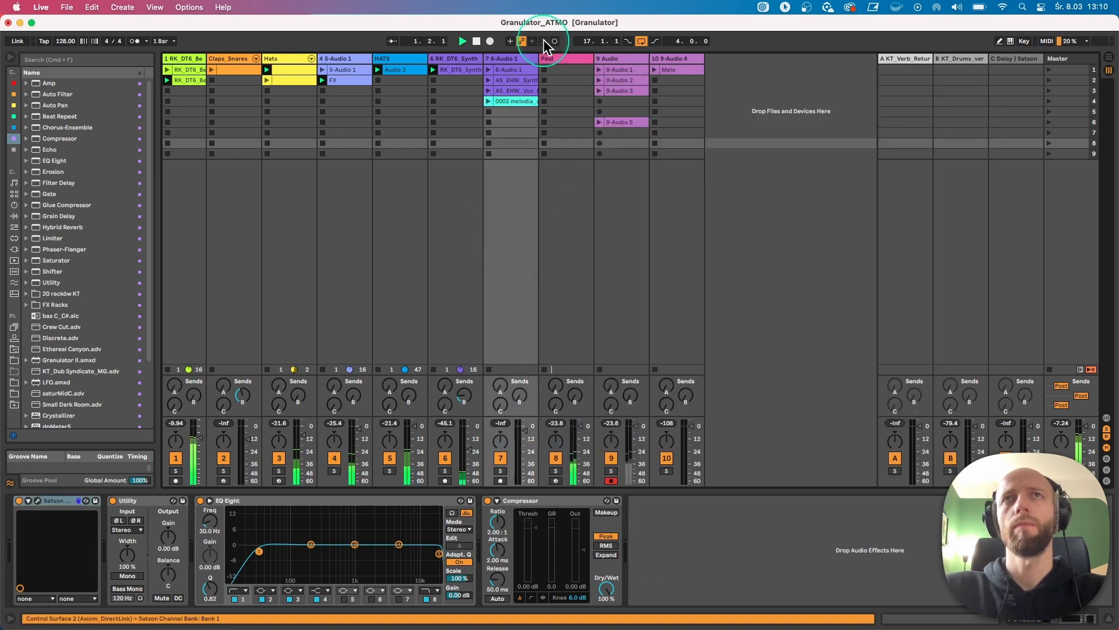
left_click(549, 57)
left_click(700, 121)
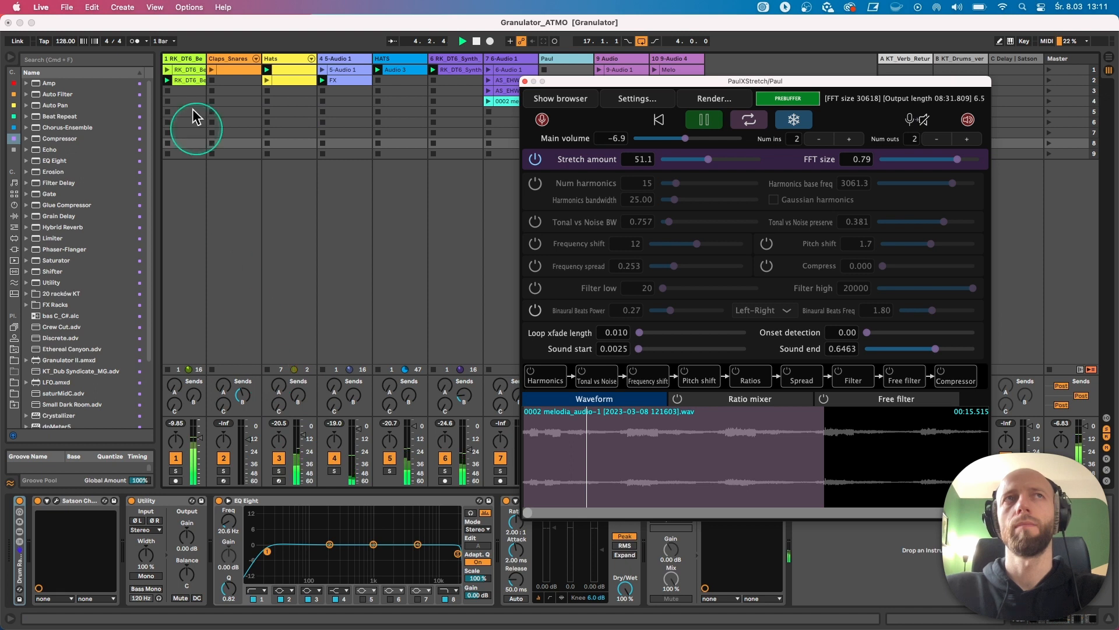
left_click(167, 70)
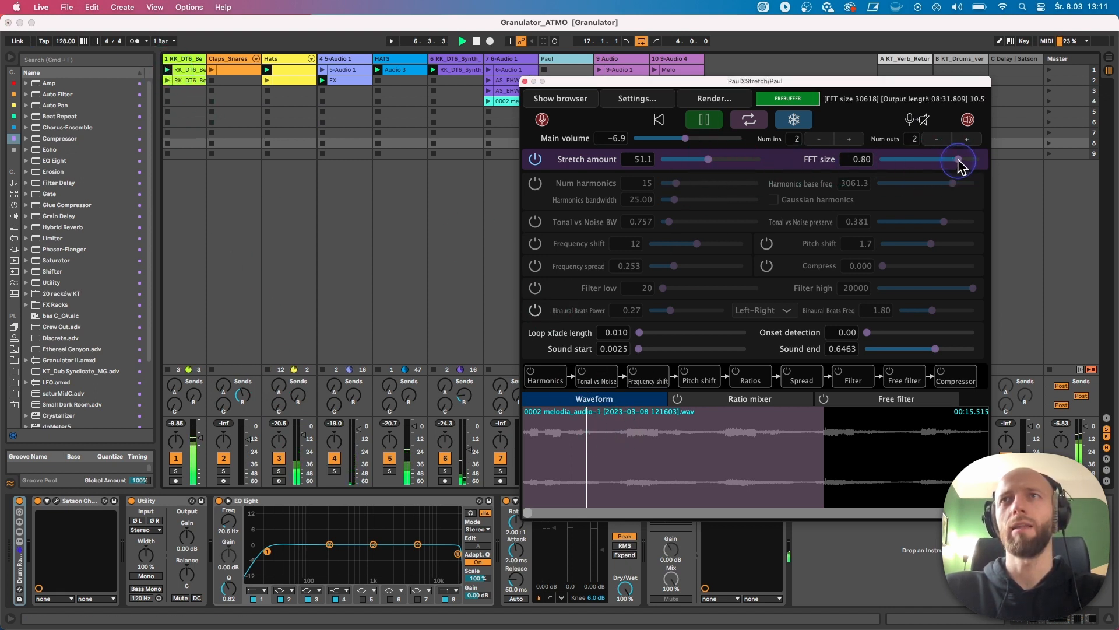
Step: Set the FFT size to 0.84, the stretch amount to 96.8 and the sound end to 0.6313
left_click_drag(956, 160, 963, 166)
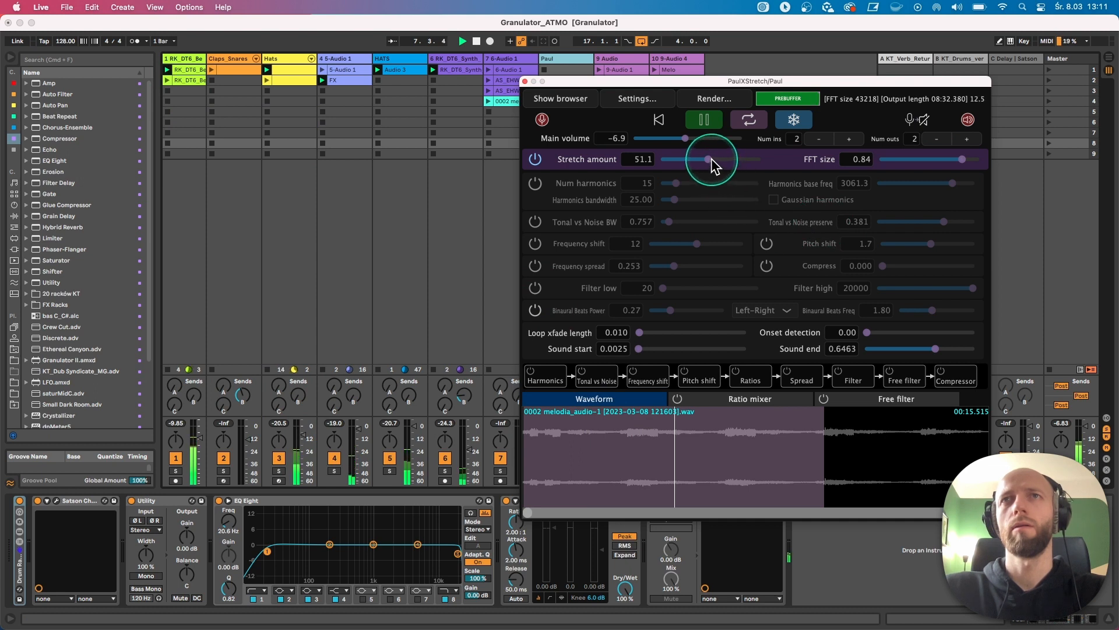
left_click_drag(714, 164, 716, 164)
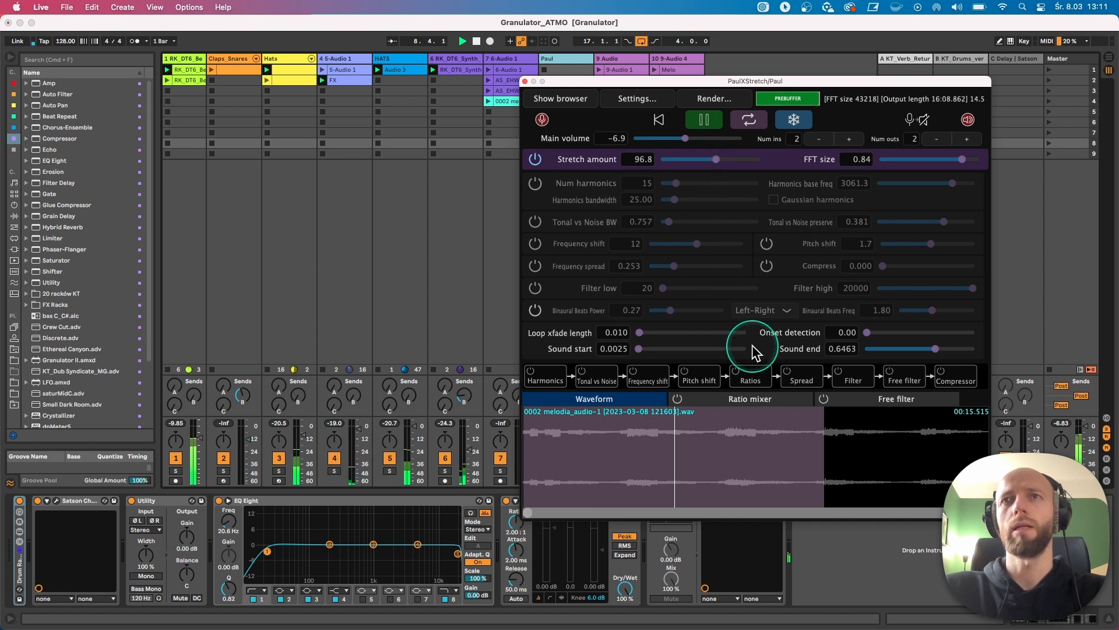
left_click_drag(821, 446, 815, 446)
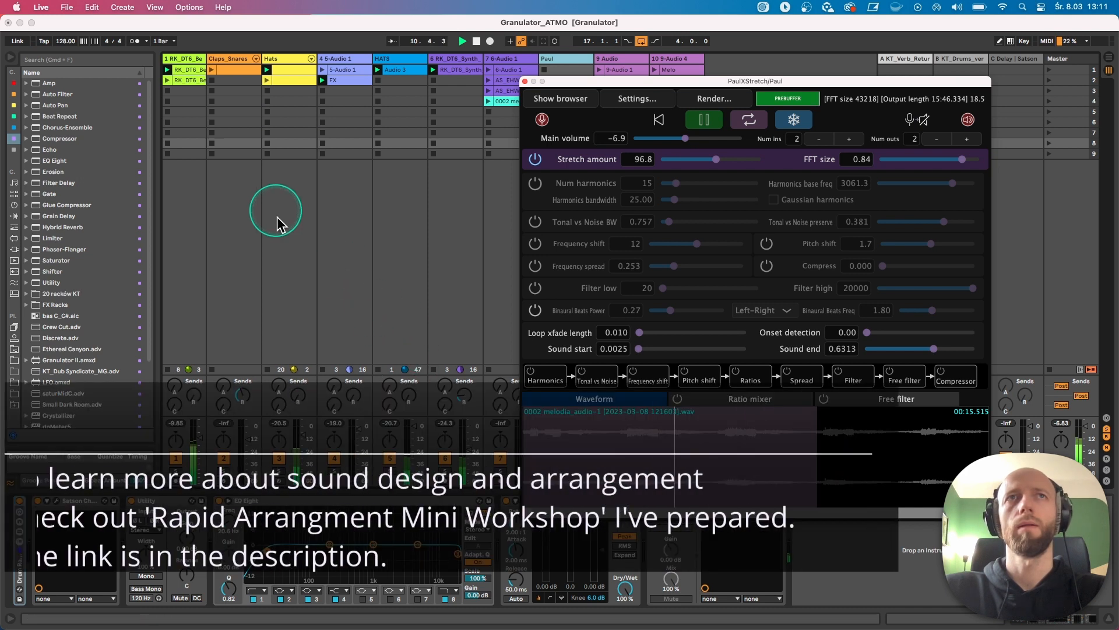
Step: Stop the clips on both hats tracks and set the stretch amount to 121.1 in PaulXStretch
left_click(269, 153)
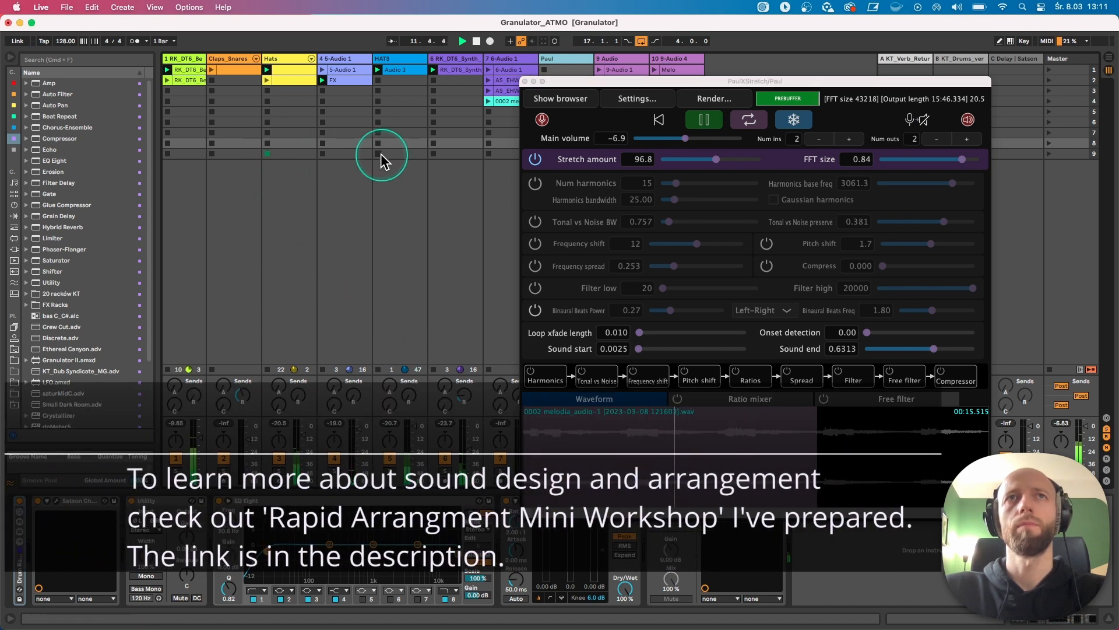
left_click_drag(617, 79, 553, 60)
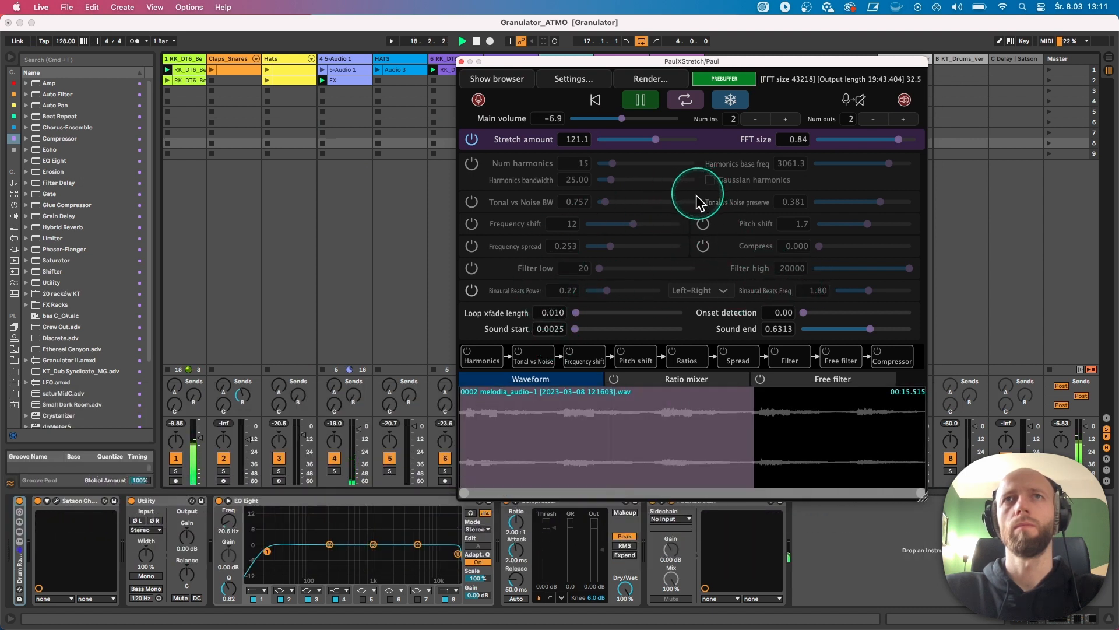
Step: Enable the frequency shift in PaulXStretch, audition a shift of -15, and set it to 0
left_click(471, 224)
left_click_drag(632, 228, 627, 227)
left_click(565, 223)
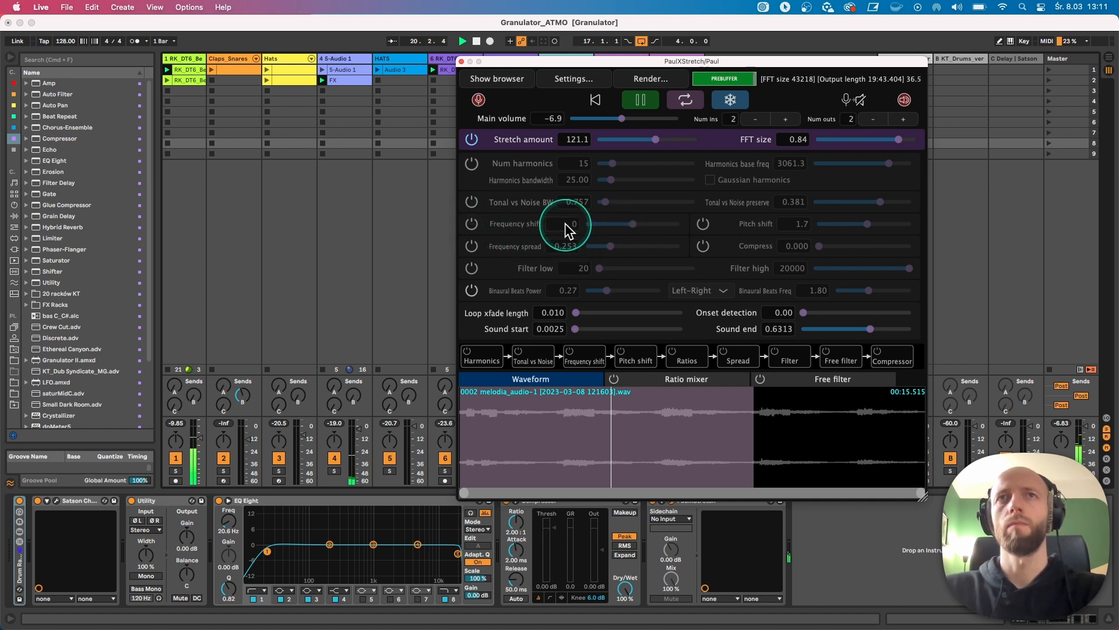
left_click(471, 223)
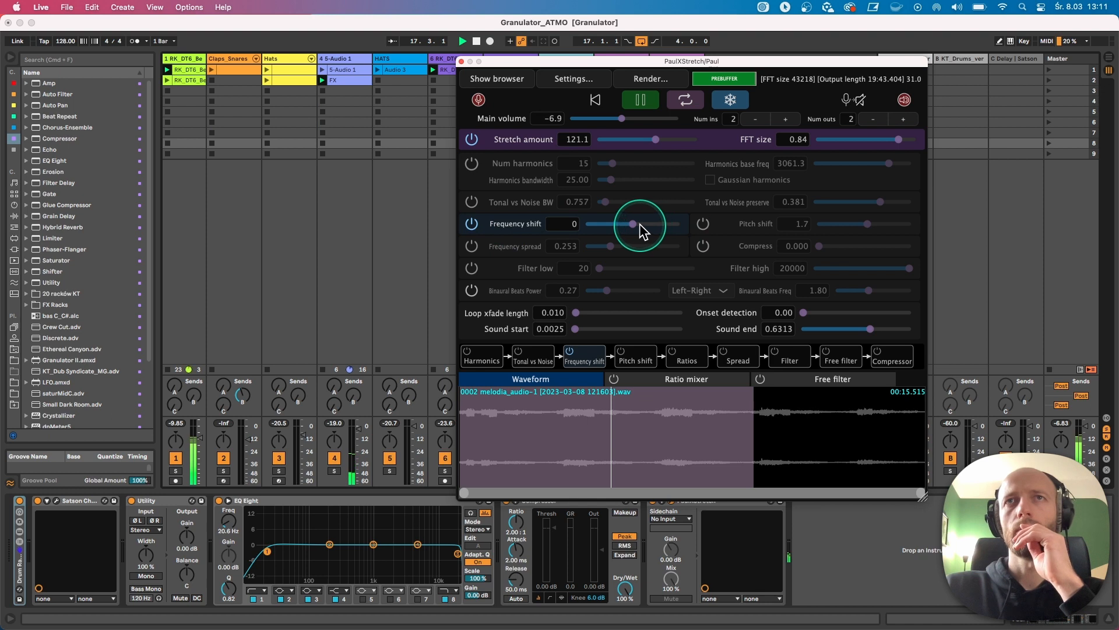
left_click_drag(640, 225, 638, 225)
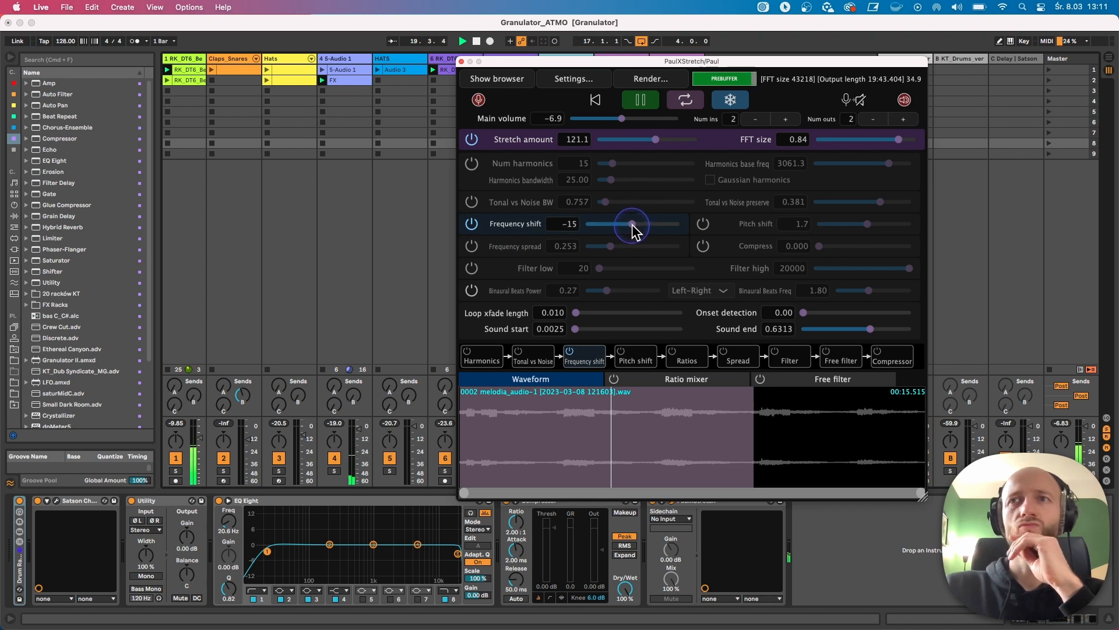
left_click(573, 225)
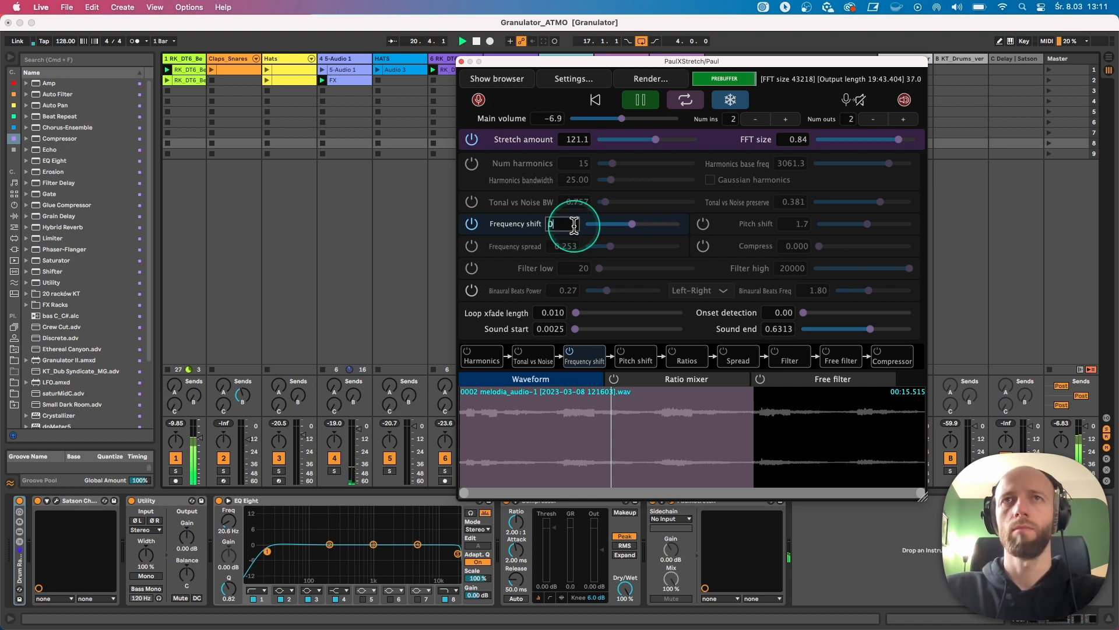
type("0")
key("Return")
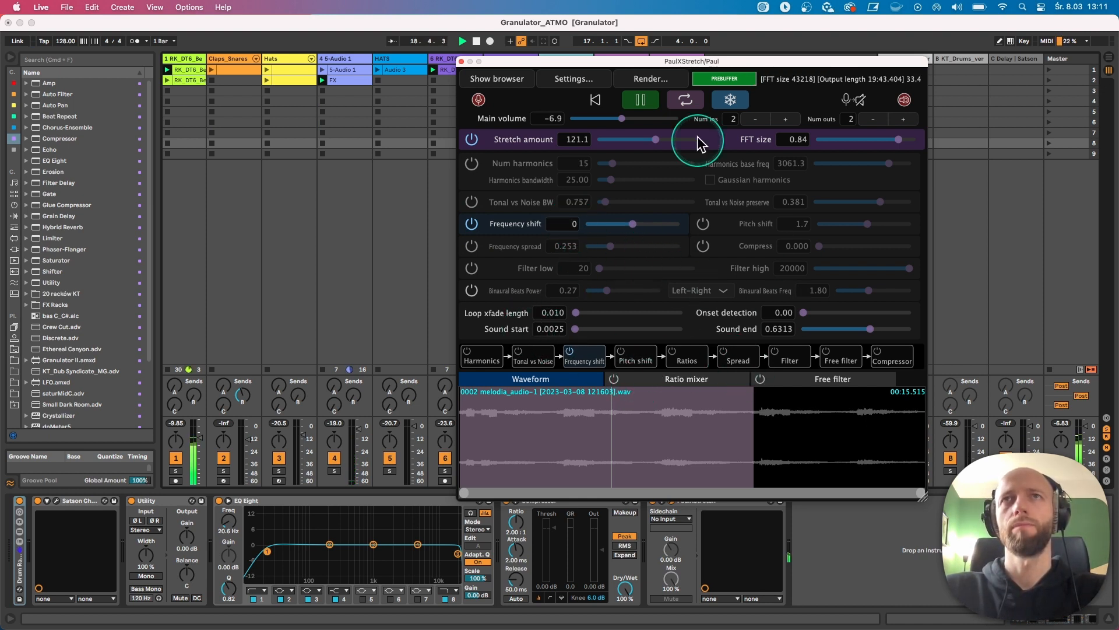
Step: Pause playback in PaulXStretch and close the plugin window of the Paul track
left_click(640, 100)
left_click(219, 227)
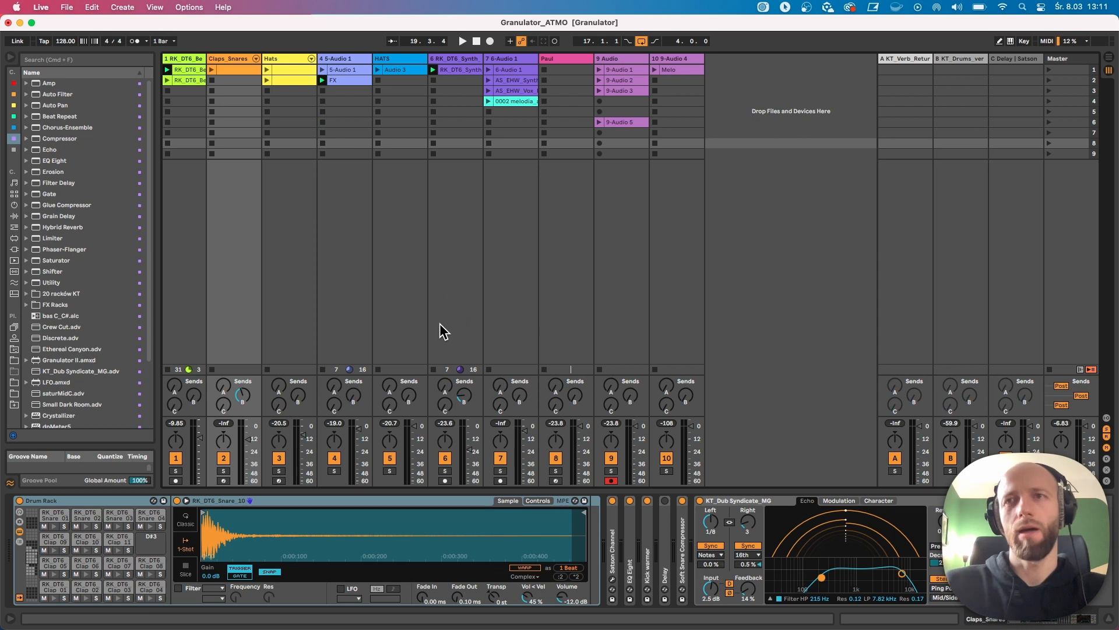
left_click(551, 59)
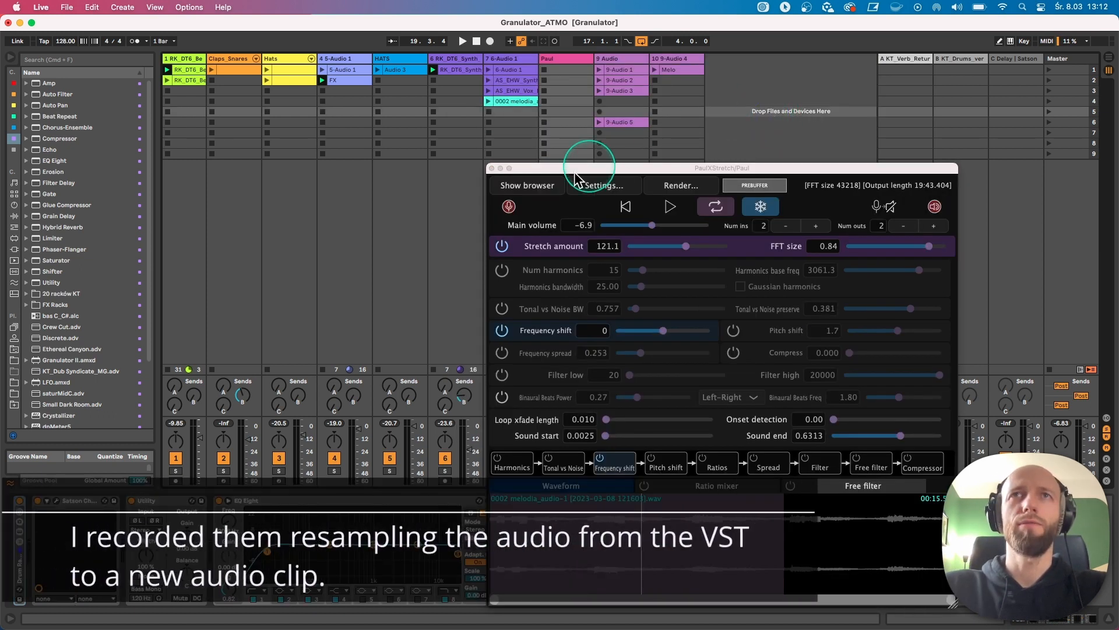
left_click(492, 168)
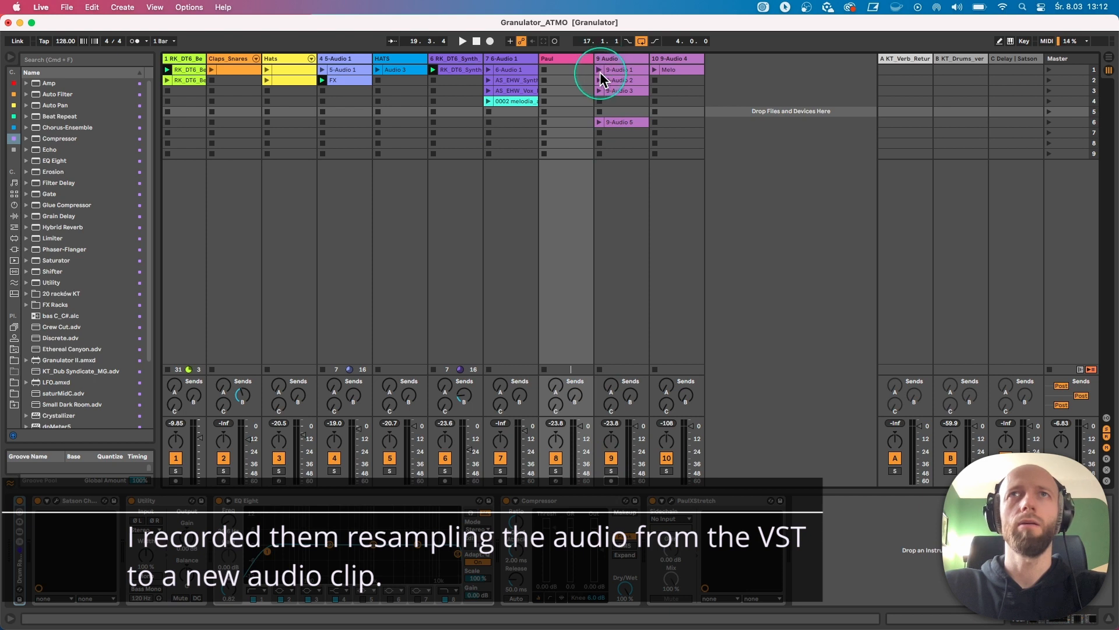
Step: Launch and open the 9-Audio 1 clip, and bring in the first Hats clip with a raised track volume
left_click(599, 70)
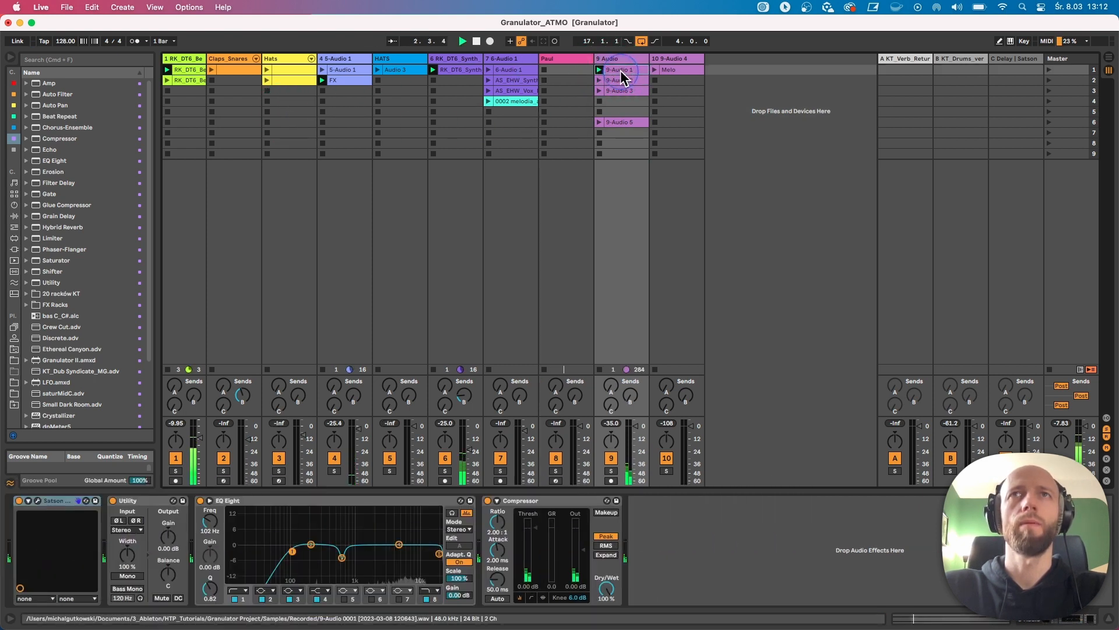
left_click(620, 70)
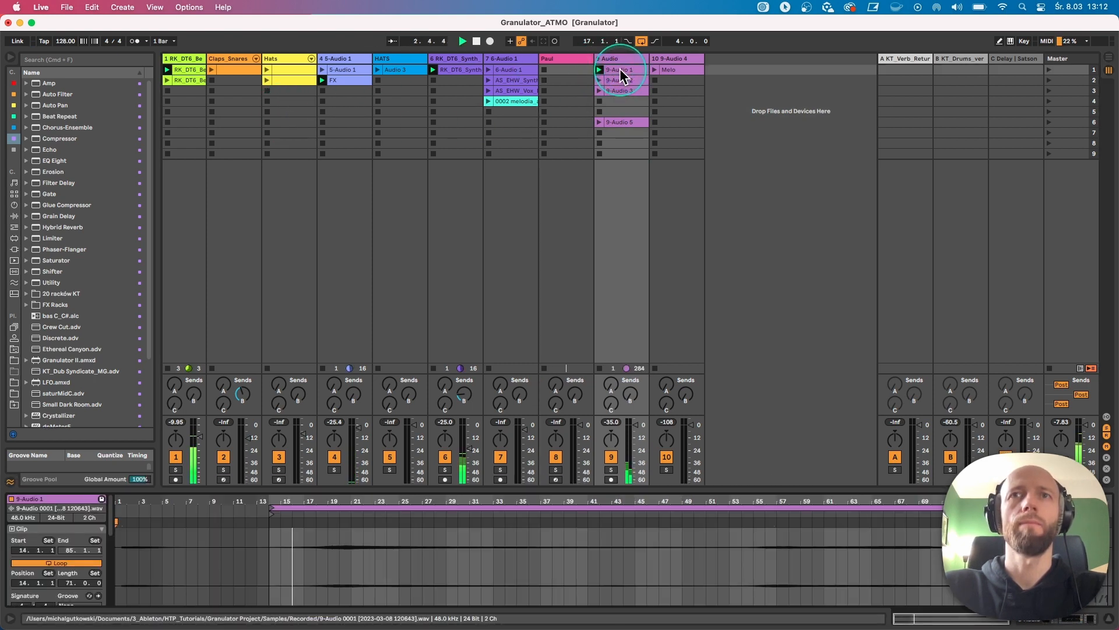
left_click(267, 69)
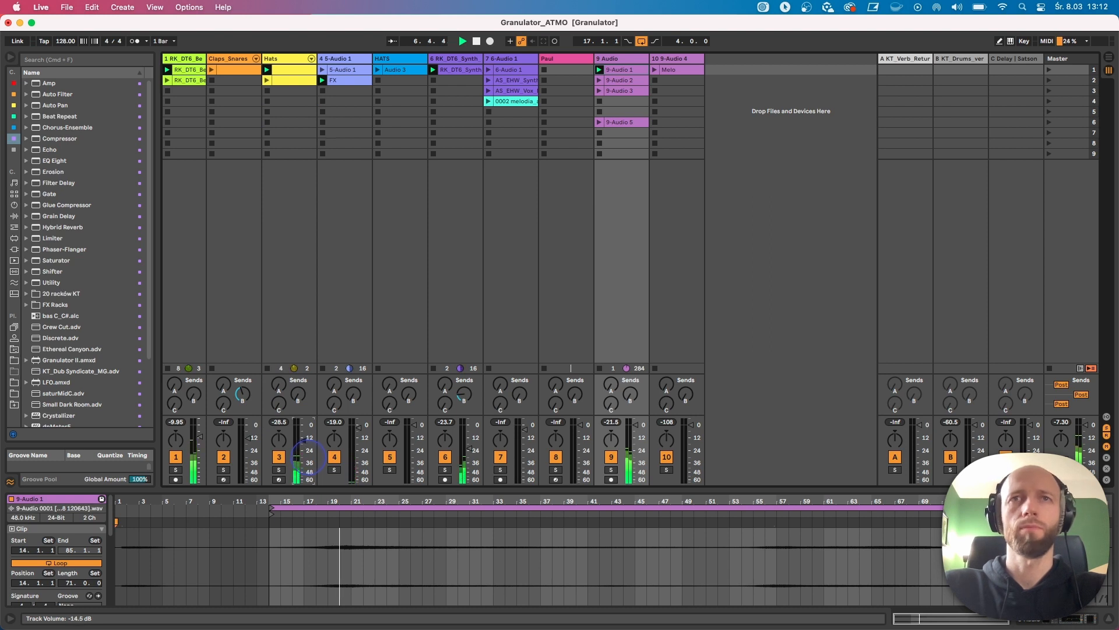
left_click_drag(308, 457, 308, 451)
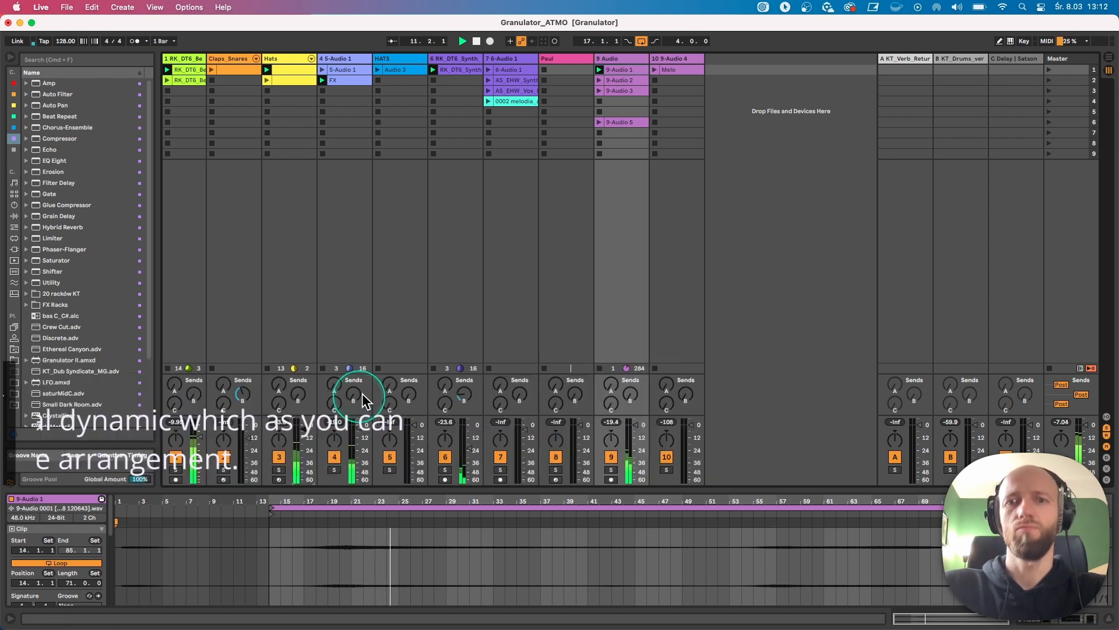
left_click(491, 130)
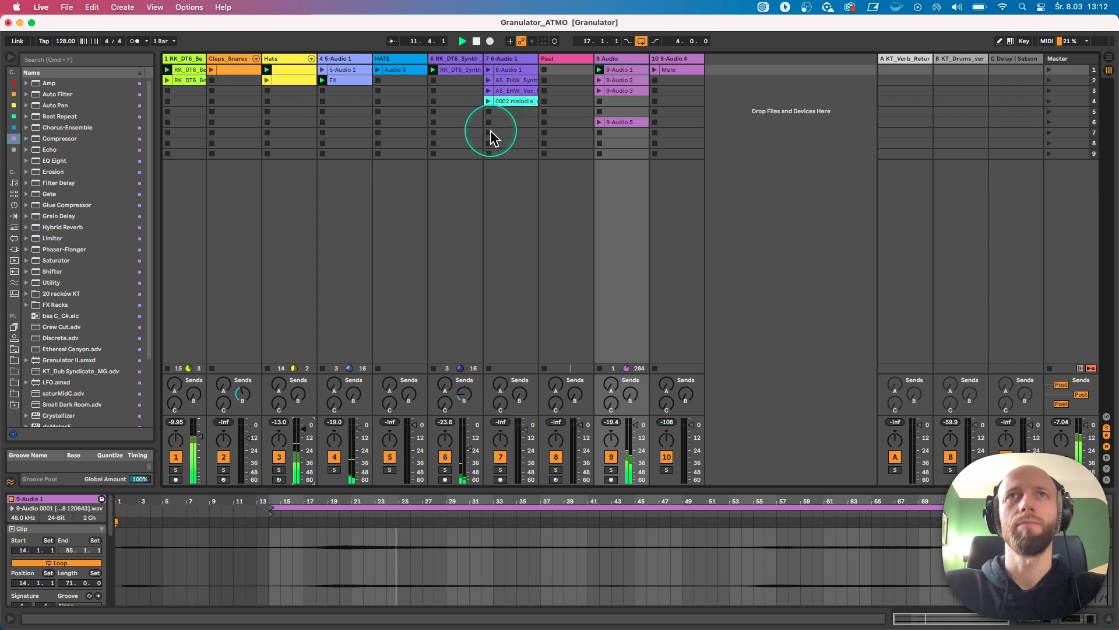
Step: Launch the 9-Audio 2 clip followed by 9-Audio 3, opening each one's waveform
left_click(613, 79)
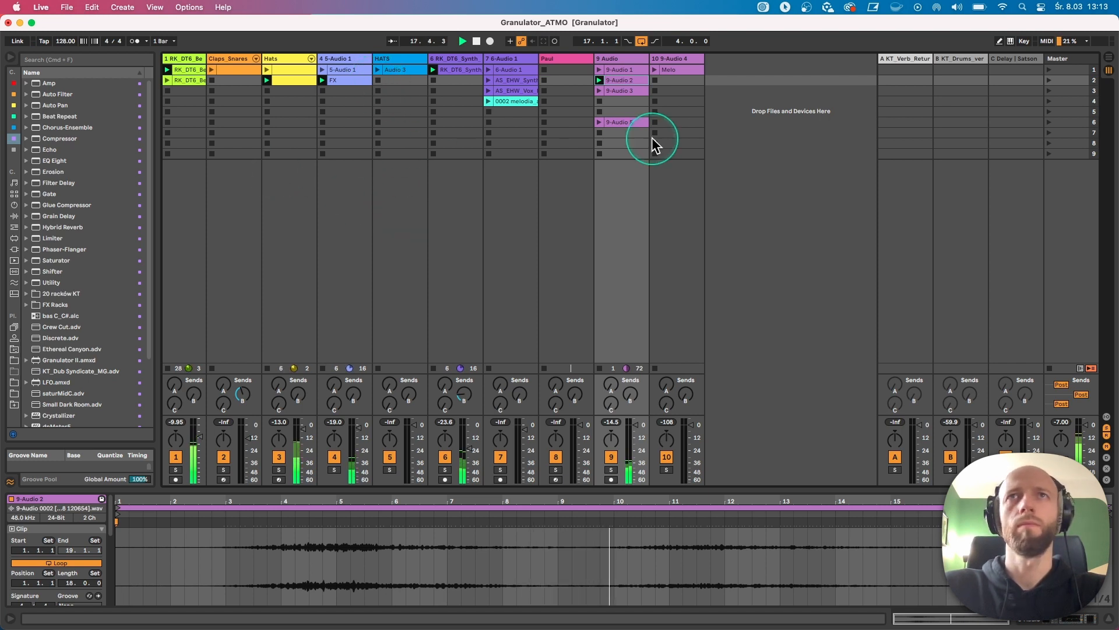
left_click(599, 91)
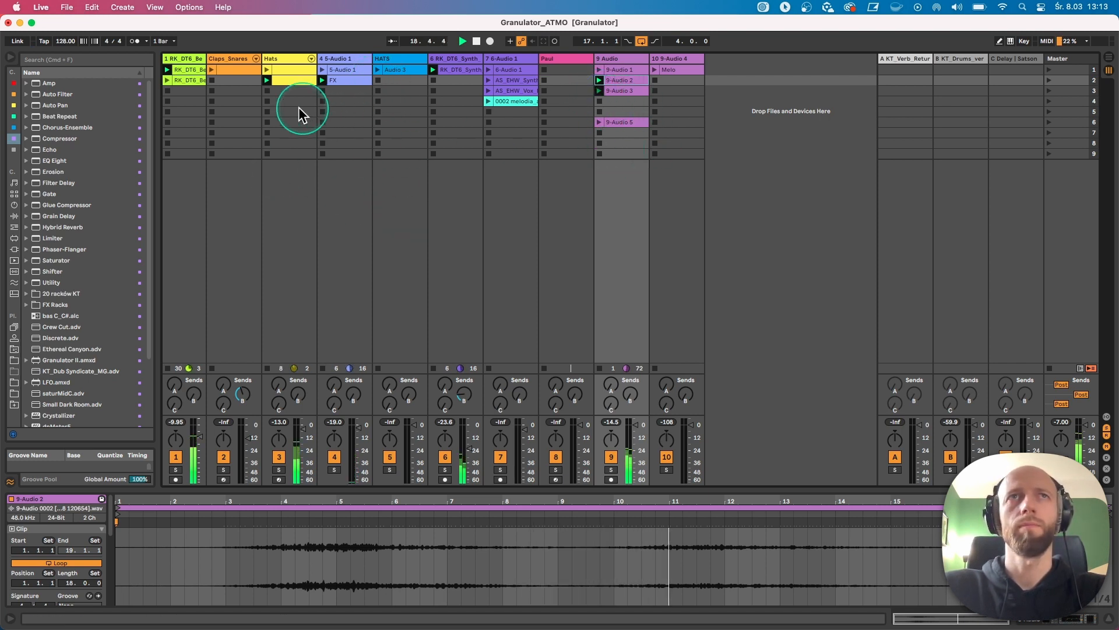
left_click(628, 90)
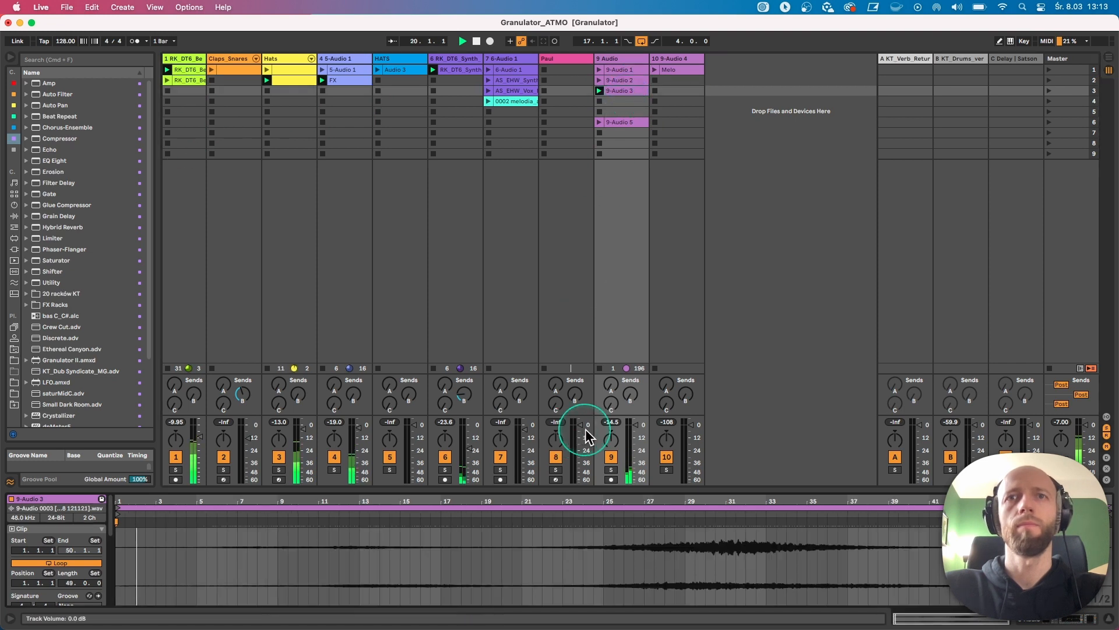
Step: Skip ahead to the louder part of 9-Audio 3, and bring in the HATS clip on track 5 with a raised volume
left_click(344, 514)
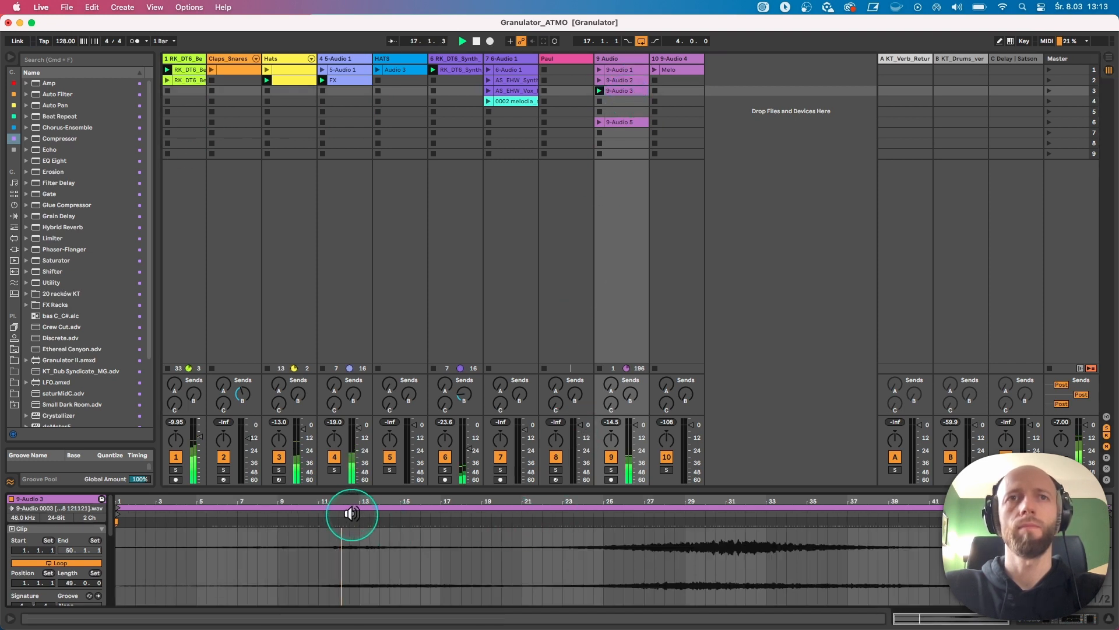
left_click(603, 515)
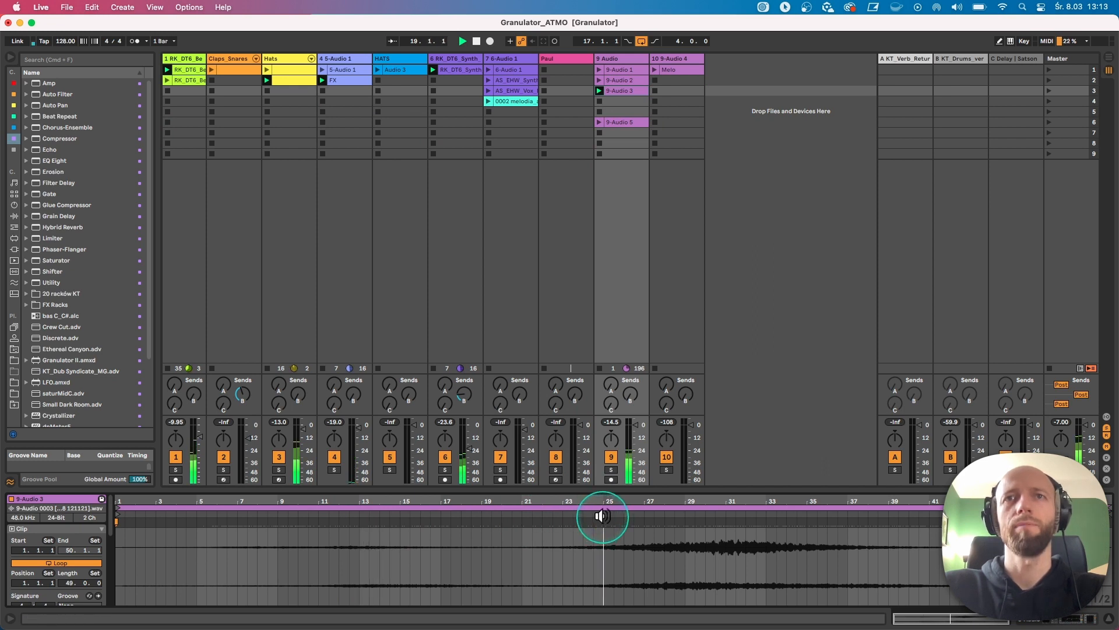
left_click(685, 516)
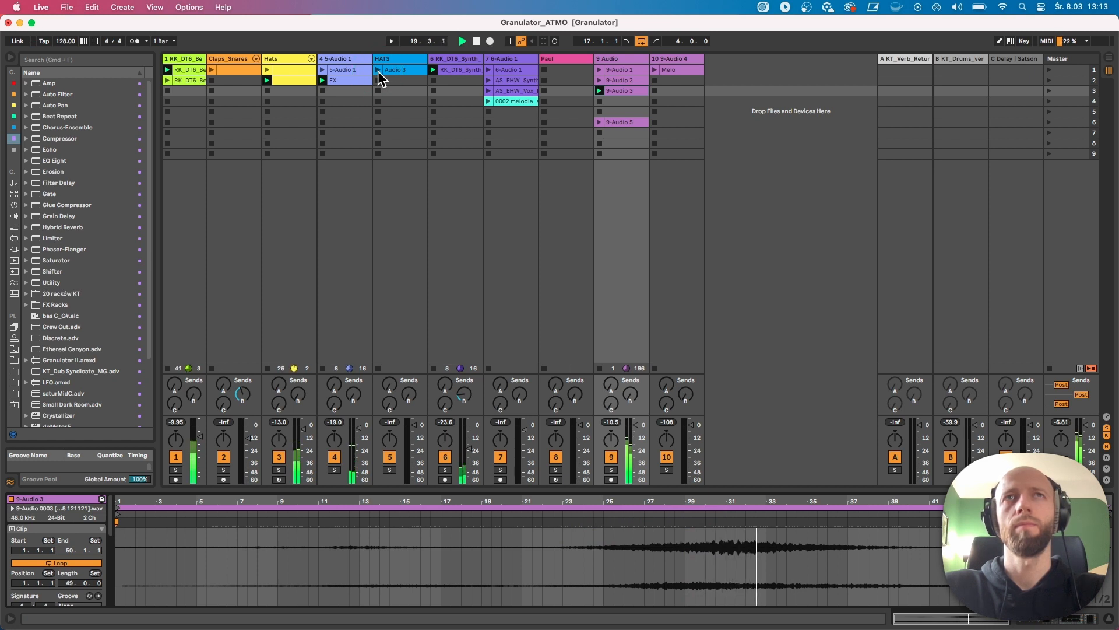
left_click_drag(414, 459, 415, 449)
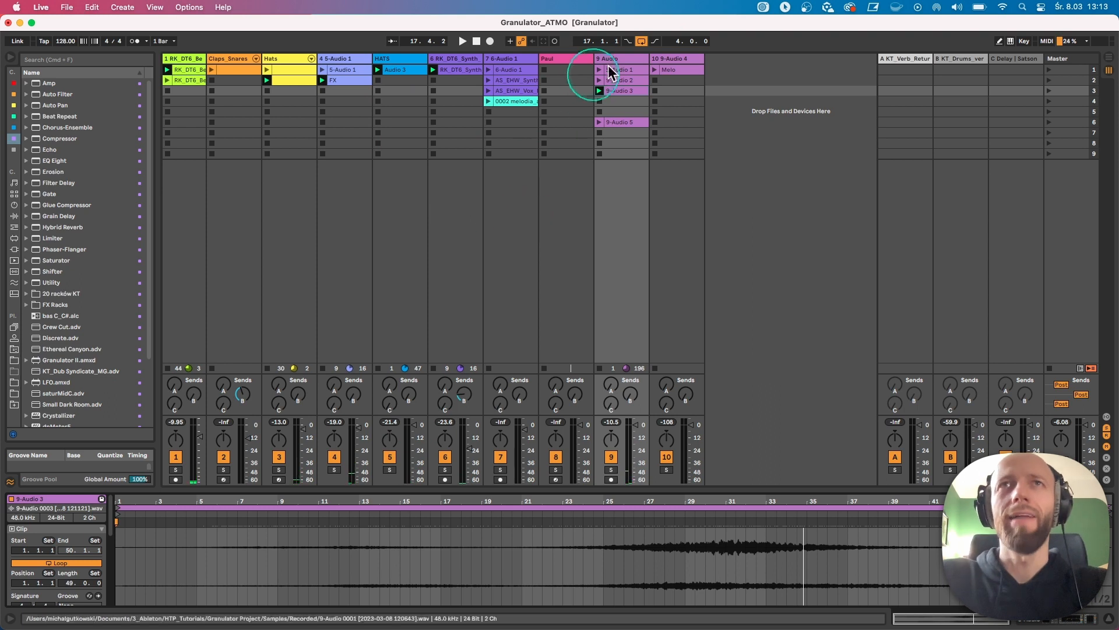
Step: Launch the Melo clip on track 10 and stop the clips on both hats tracks
left_click(658, 69)
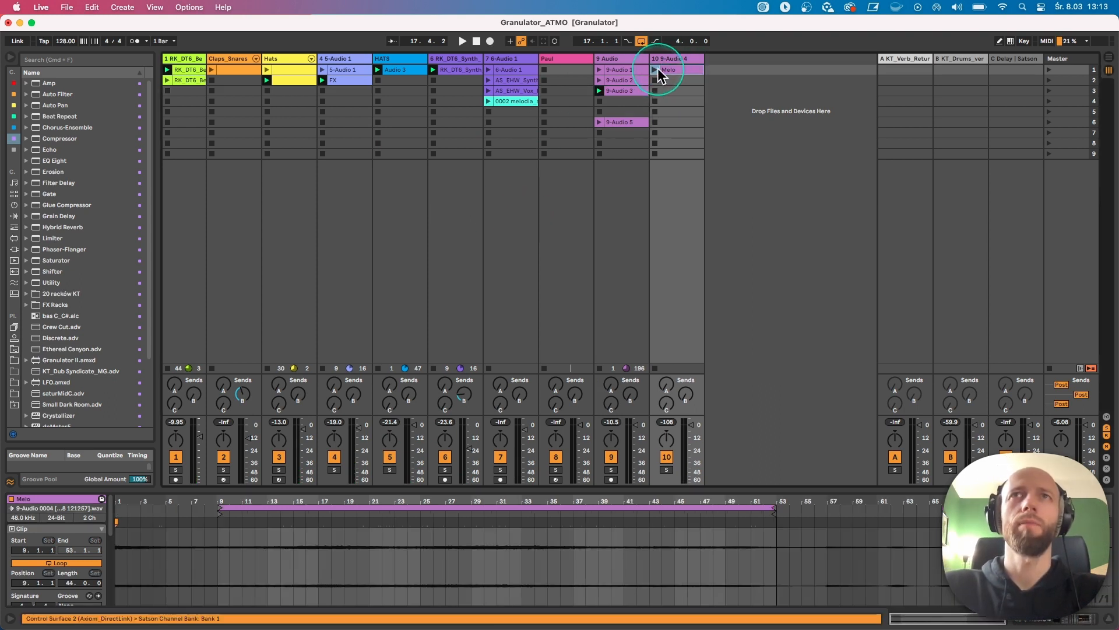
left_click(267, 153)
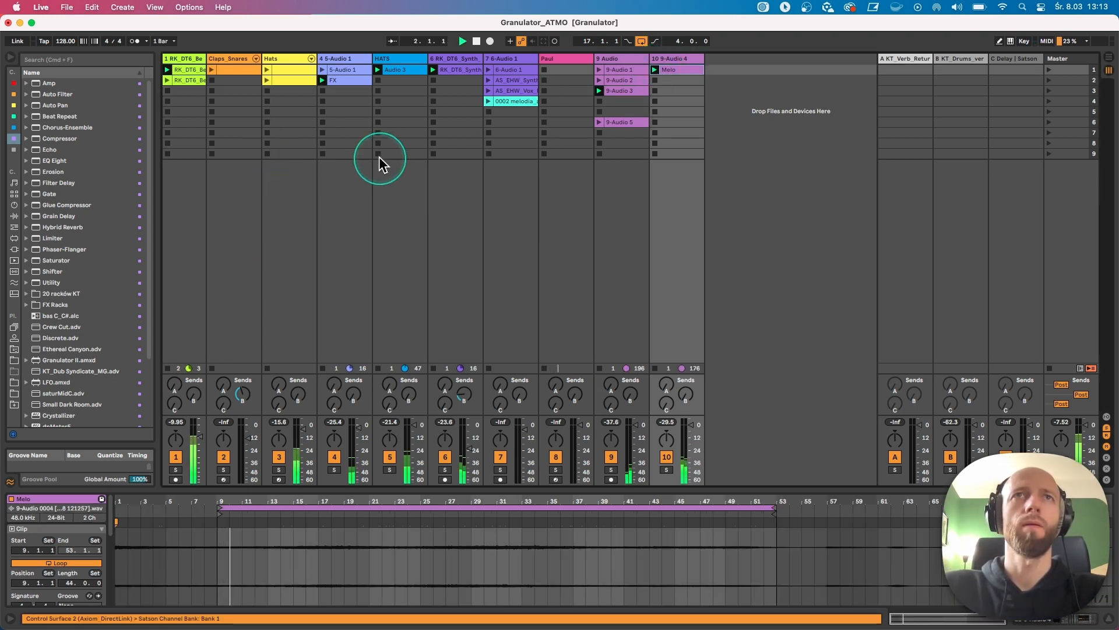
Step: Bypass track 10's effects from the Audio Effect Rack through the LFO and restart playback
left_click(671, 61)
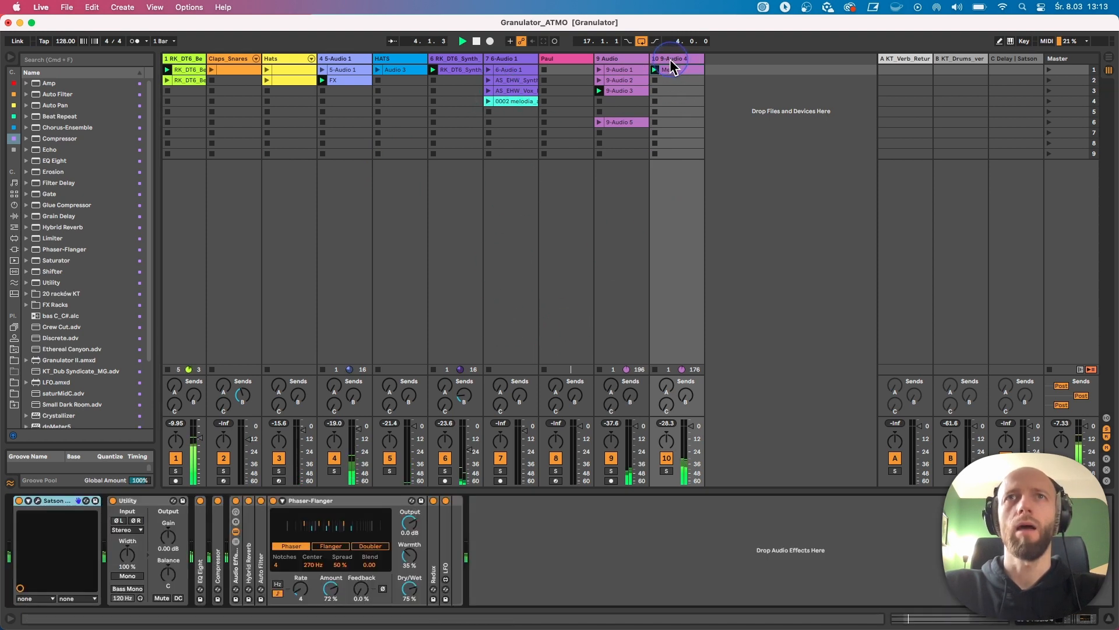
left_click(235, 500)
key("space")
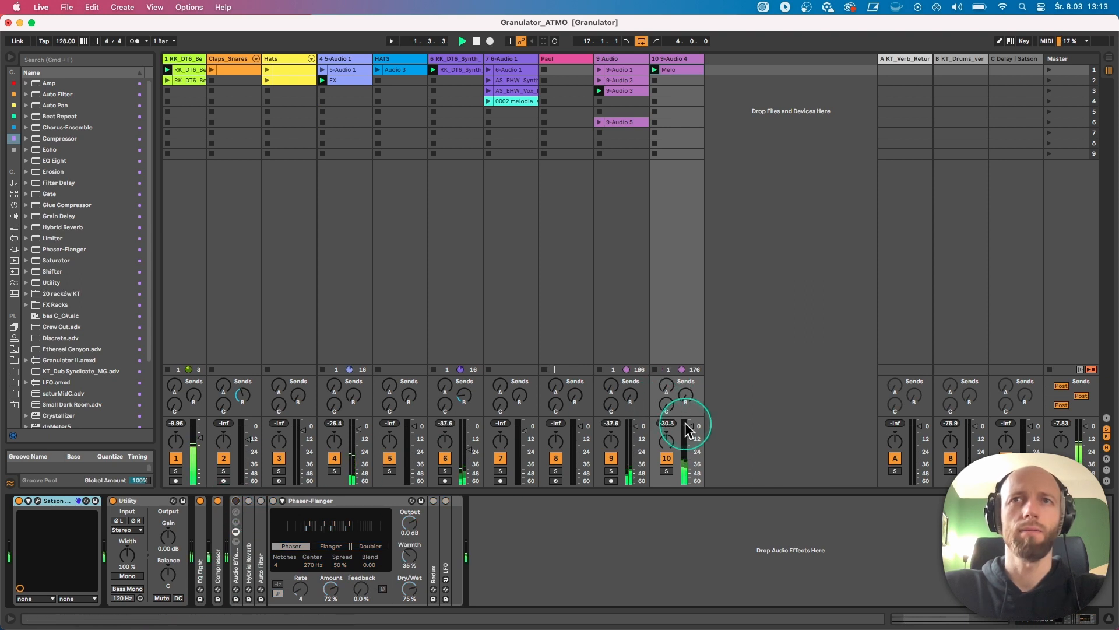
Step: Open the Melo clip and solo track 10 together with track 1
left_click(671, 71)
left_click(667, 470)
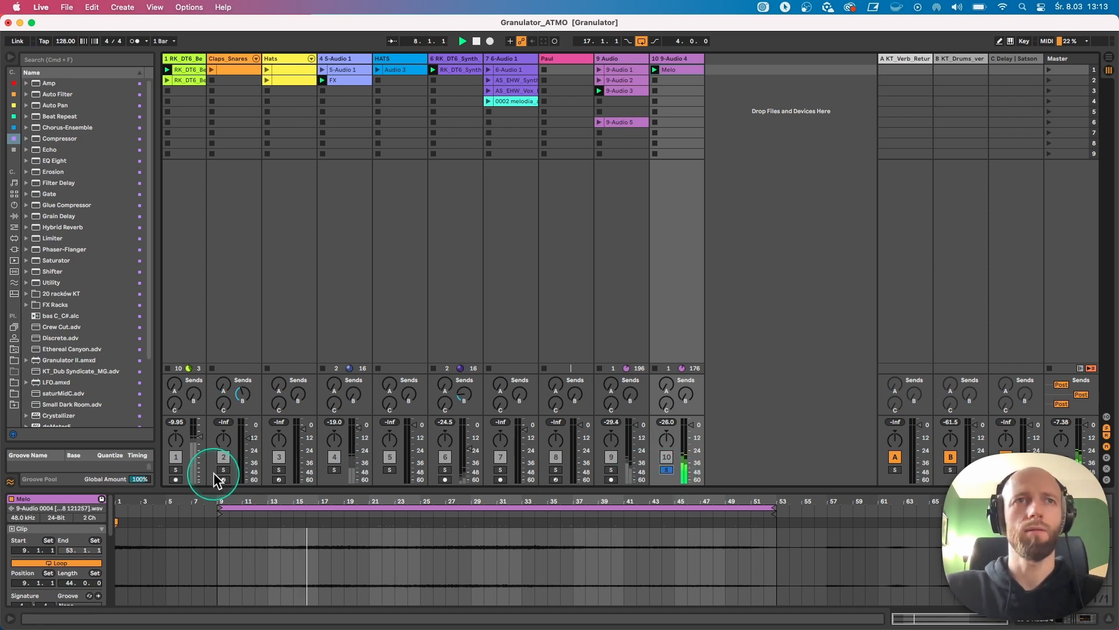
left_click(175, 470)
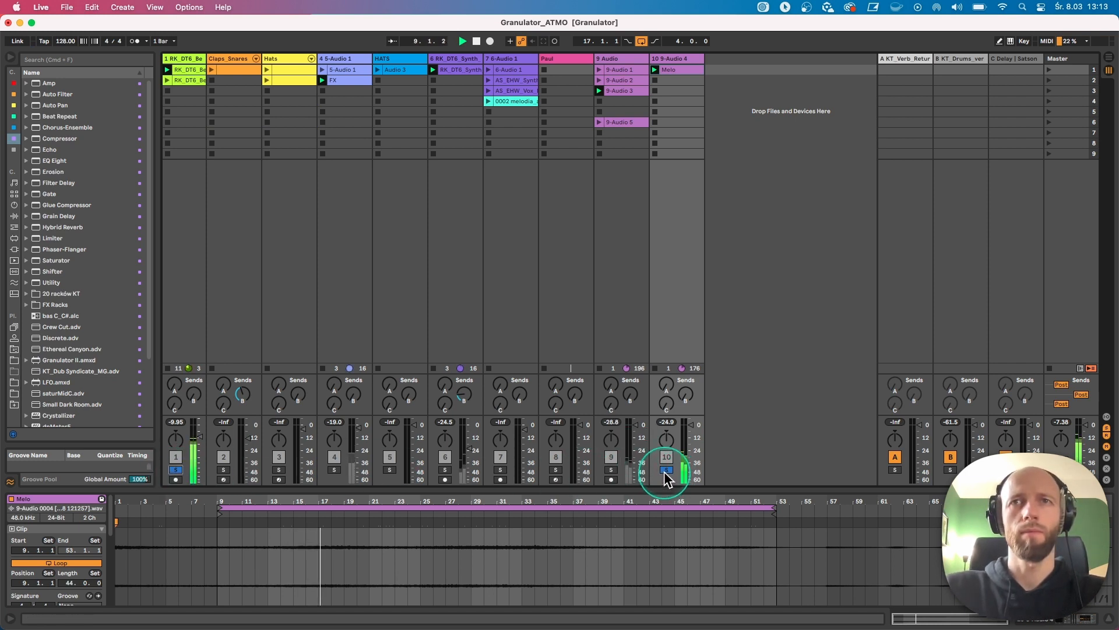
Step: Move the sidechained Compressor to the end of track 10's device chain and switch the bypassed effects back on
double_click(668, 60)
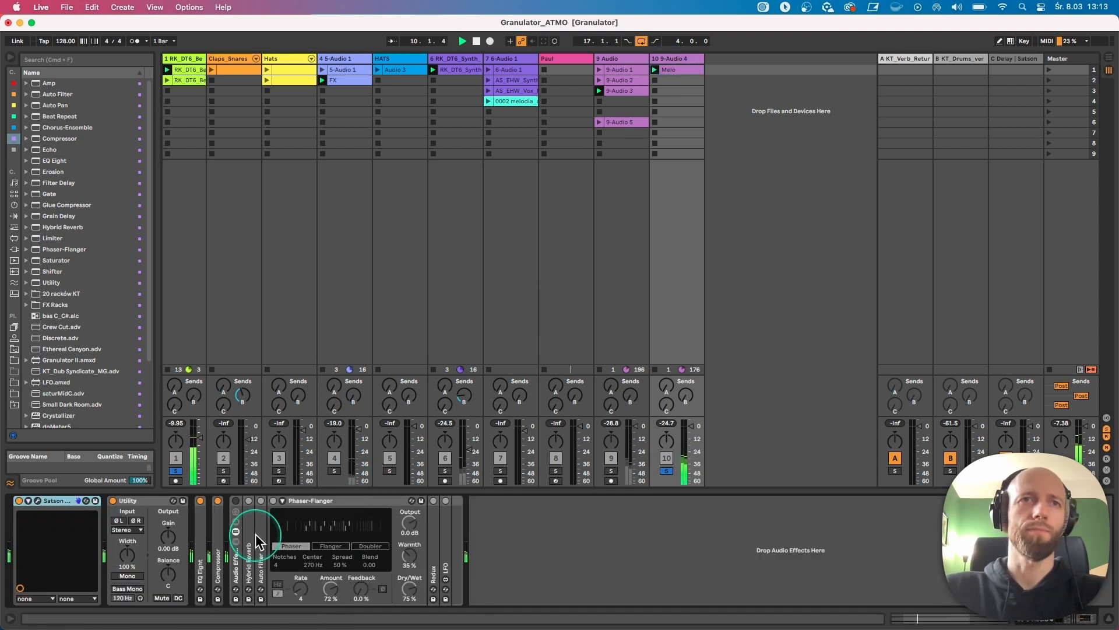
double_click(218, 530)
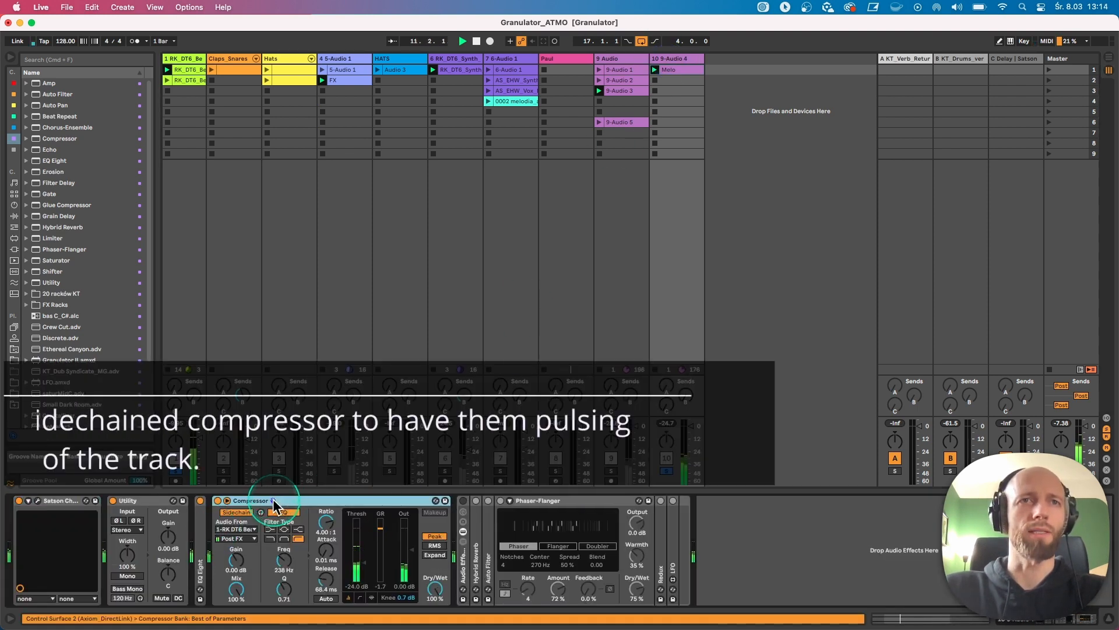
left_click_drag(232, 507, 688, 525)
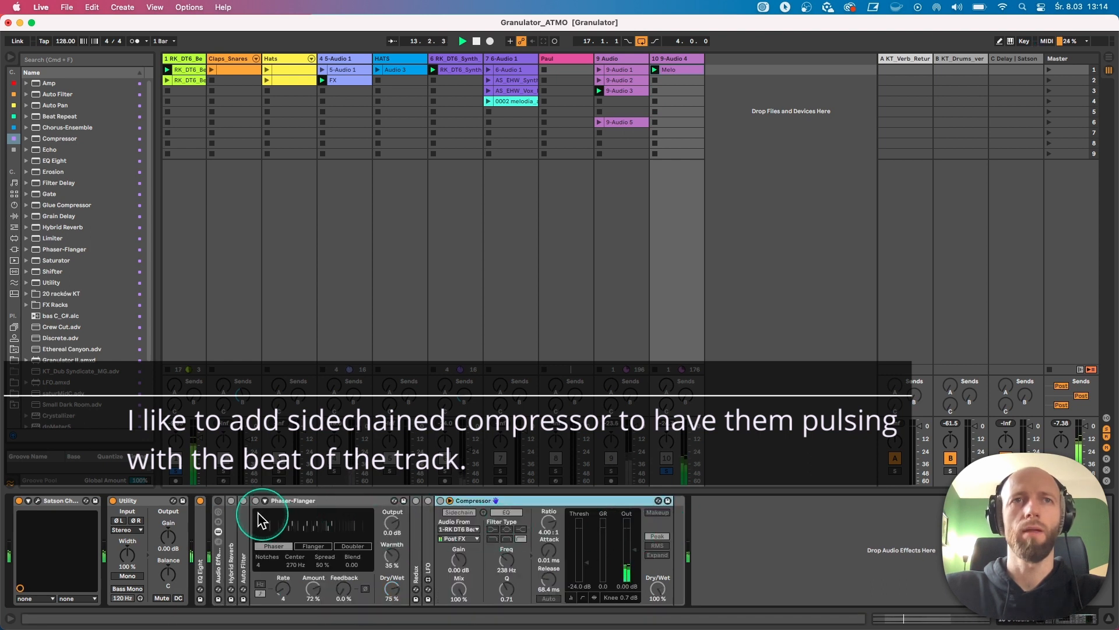
left_click(219, 501)
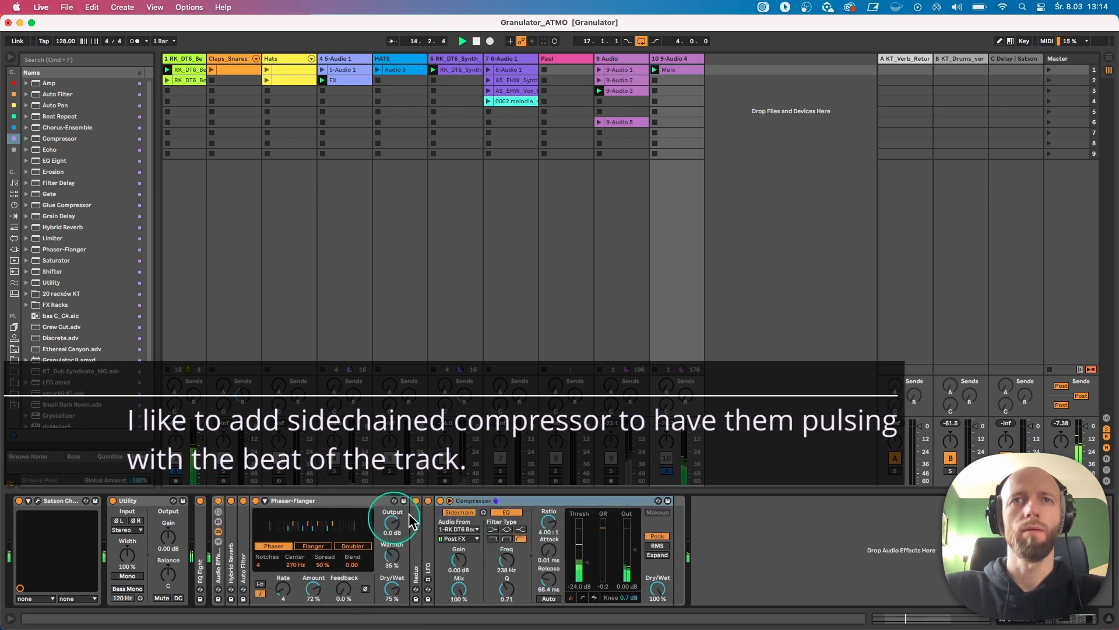
Step: View the Hybrid Reverb settings, and set the Auto Filter frequency to about 2.55 kHz
double_click(230, 530)
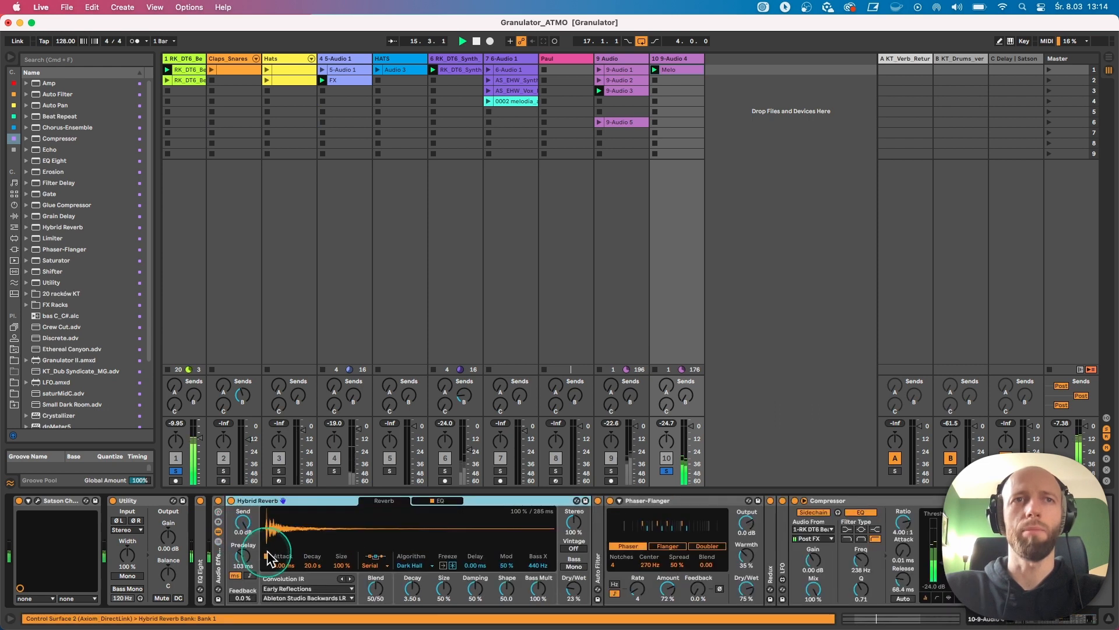
double_click(337, 502)
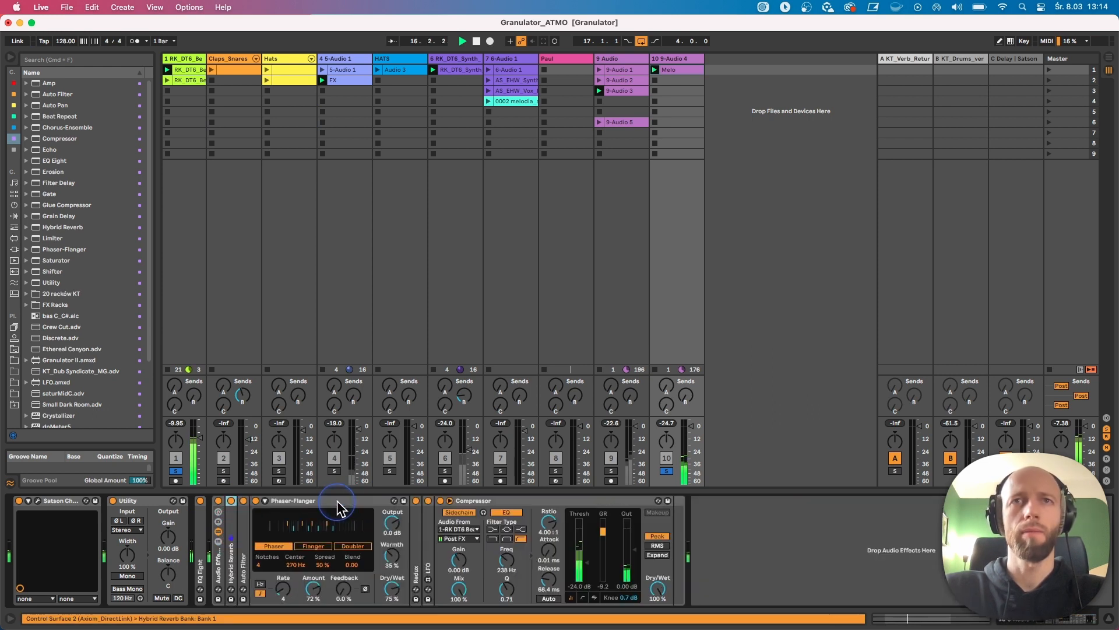
double_click(242, 528)
mouse_move(406, 529)
left_mouse_down()
mouse_move(406, 518)
mouse_move(402, 540)
mouse_move(434, 533)
mouse_move(406, 538)
left_mouse_up()
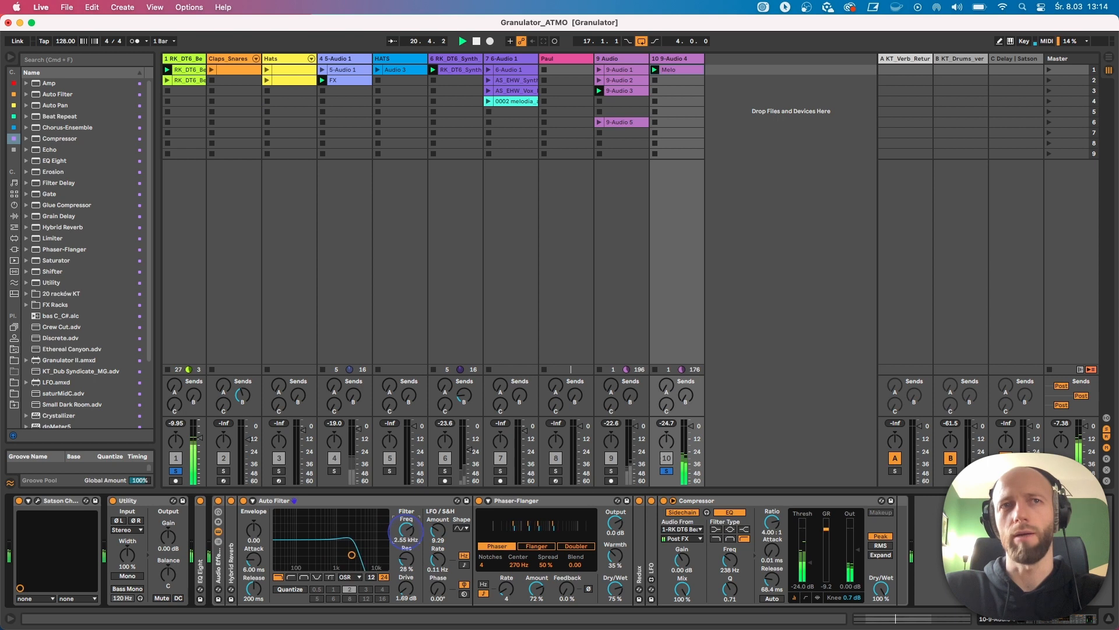
double_click(379, 498)
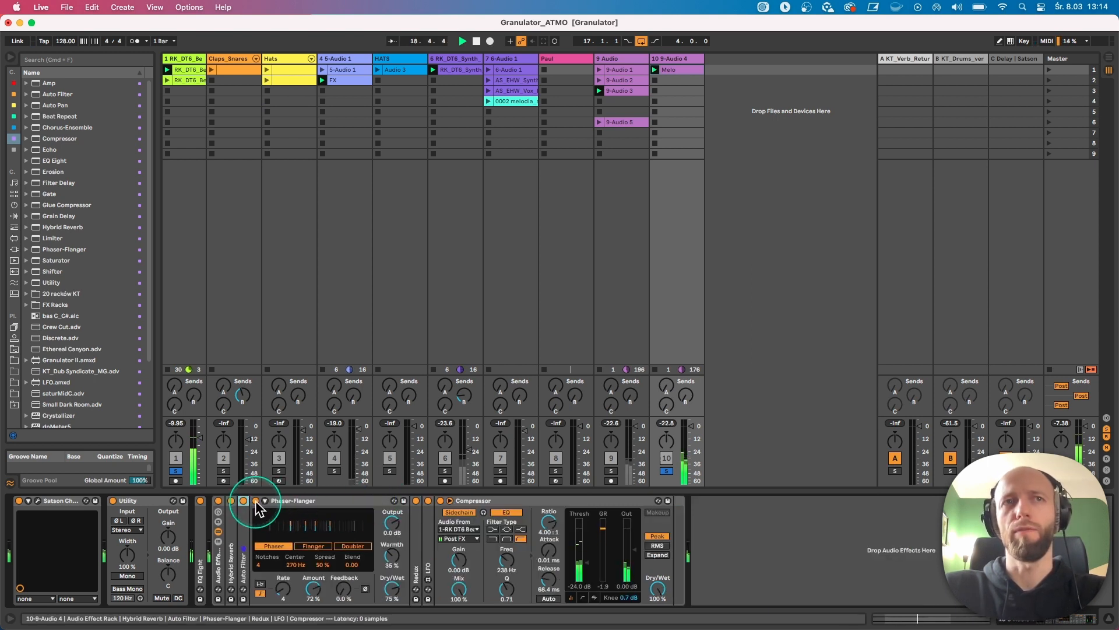
Step: Expand the Redux and LFO devices on track 10 to view their settings
double_click(416, 528)
double_click(500, 527)
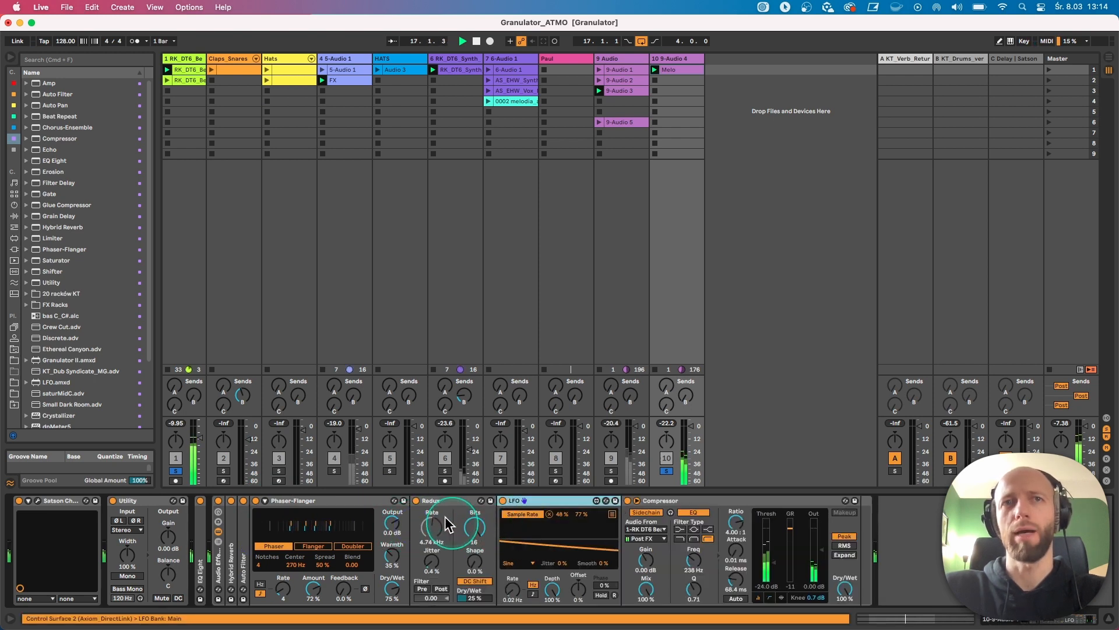
Step: Compare track 10's sound with Redux bypassed and active, and set the Redux Dry/Wet to 20%
left_click(415, 500)
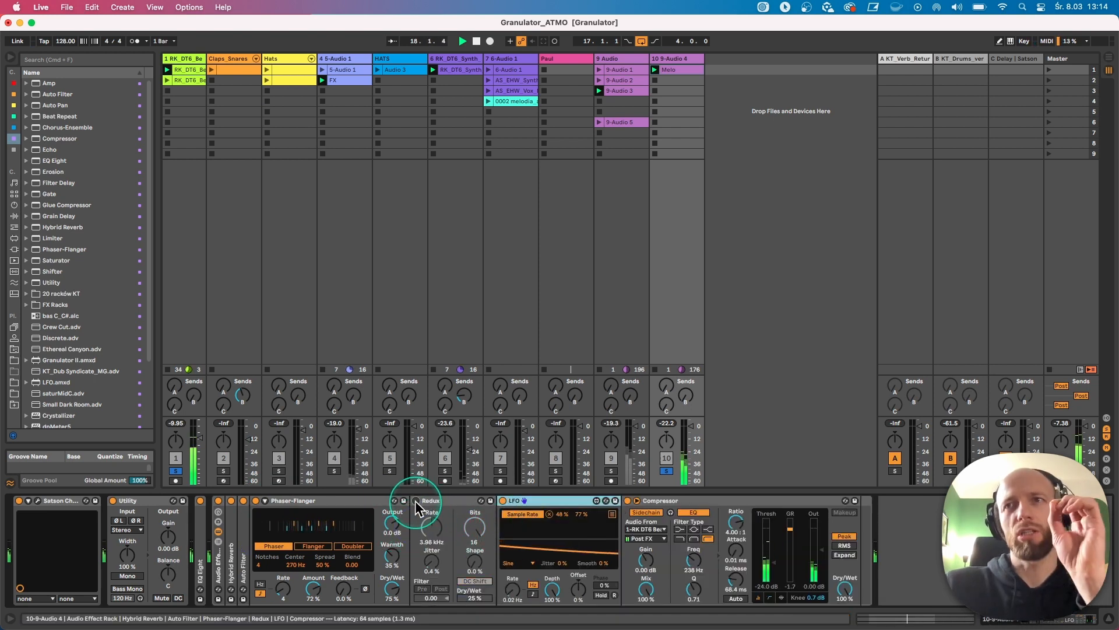
left_click(415, 500)
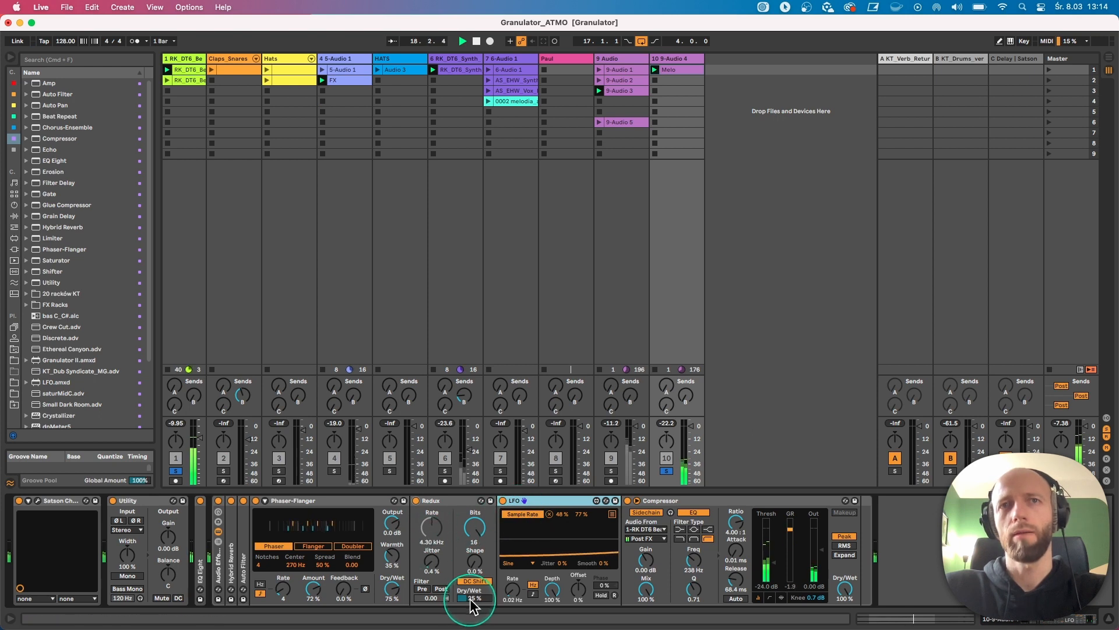
left_click_drag(471, 598, 471, 602)
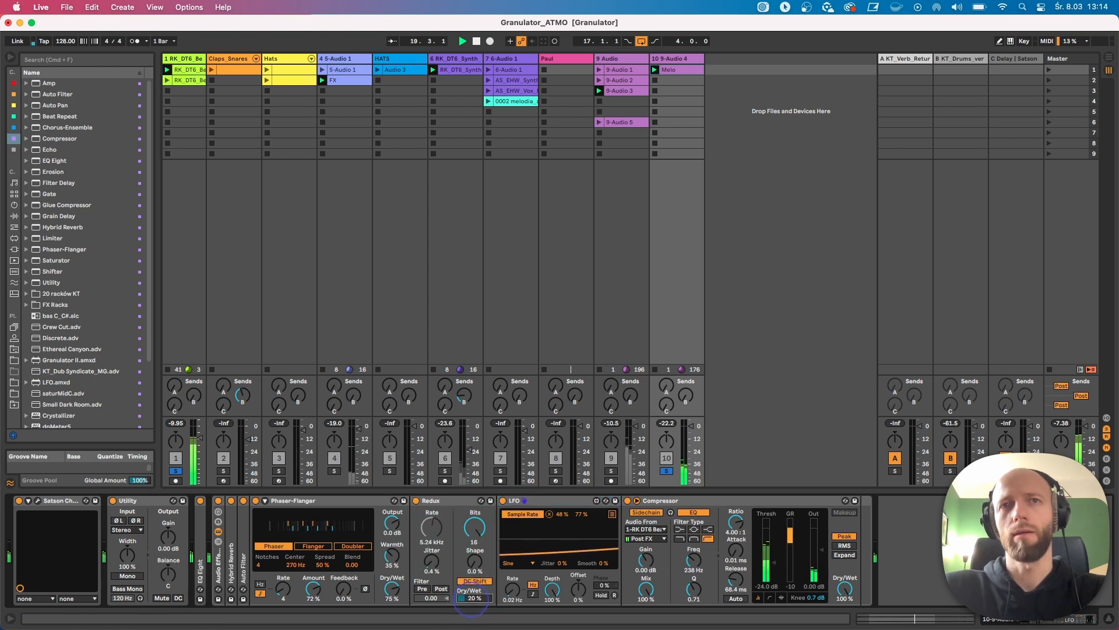
left_click(416, 499)
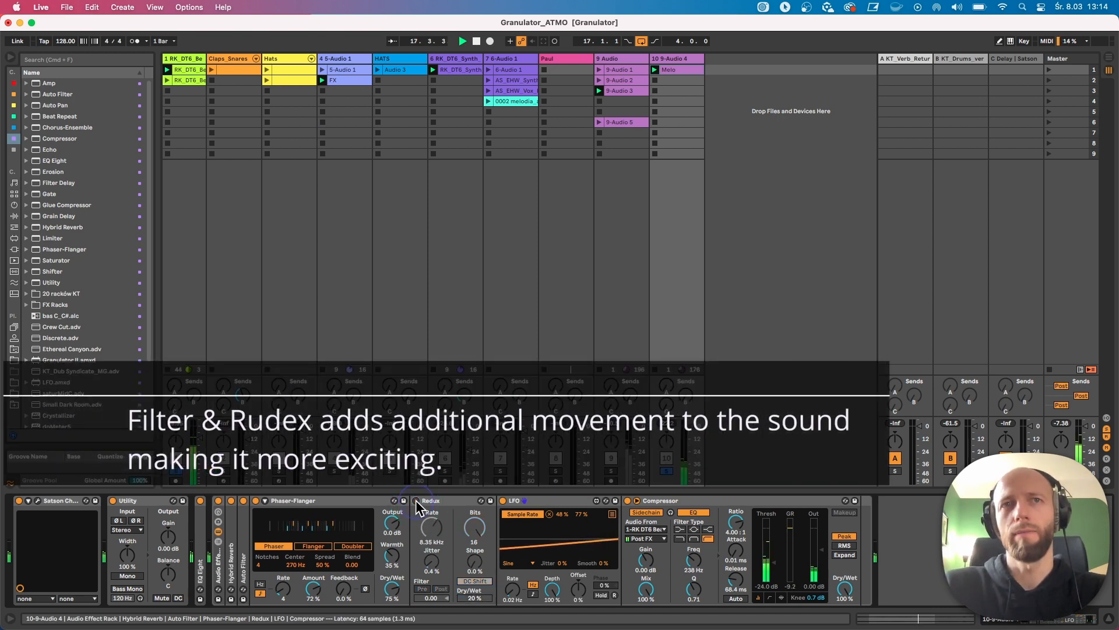
left_click(415, 499)
left_click(286, 501)
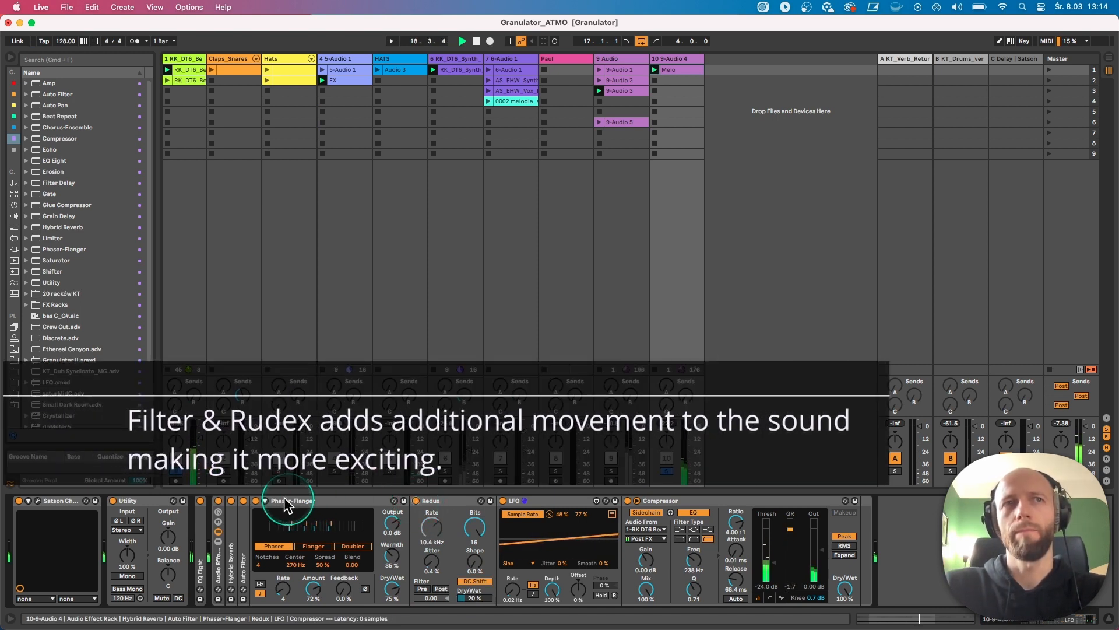
Step: Unsolo the tracks to hear the full mix, and stop the clip playing on track 9
left_click(176, 471)
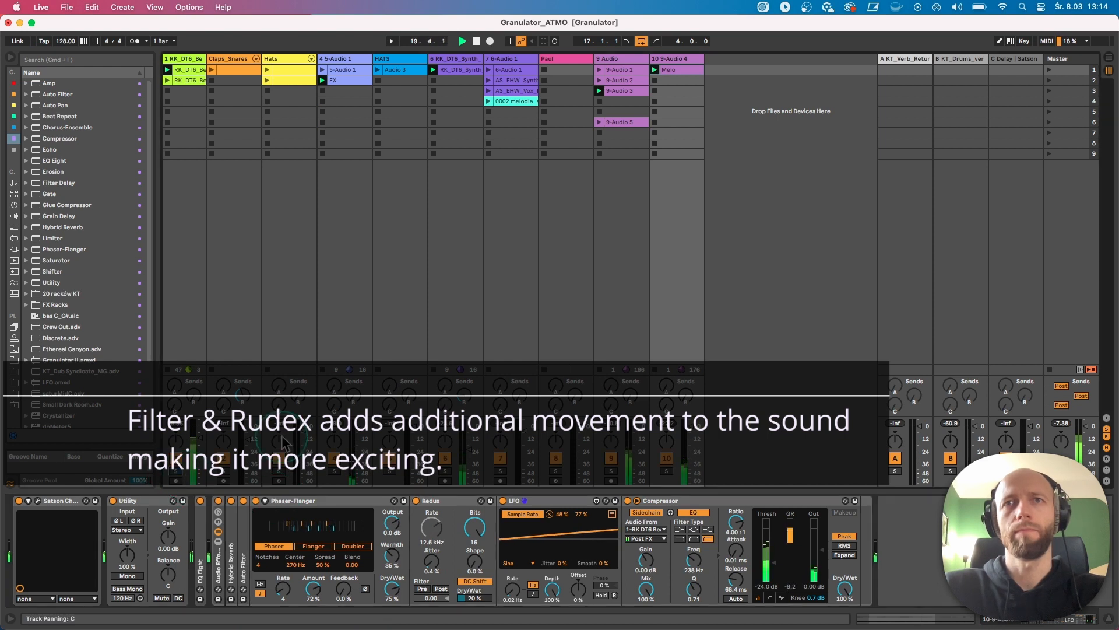
left_click(600, 143)
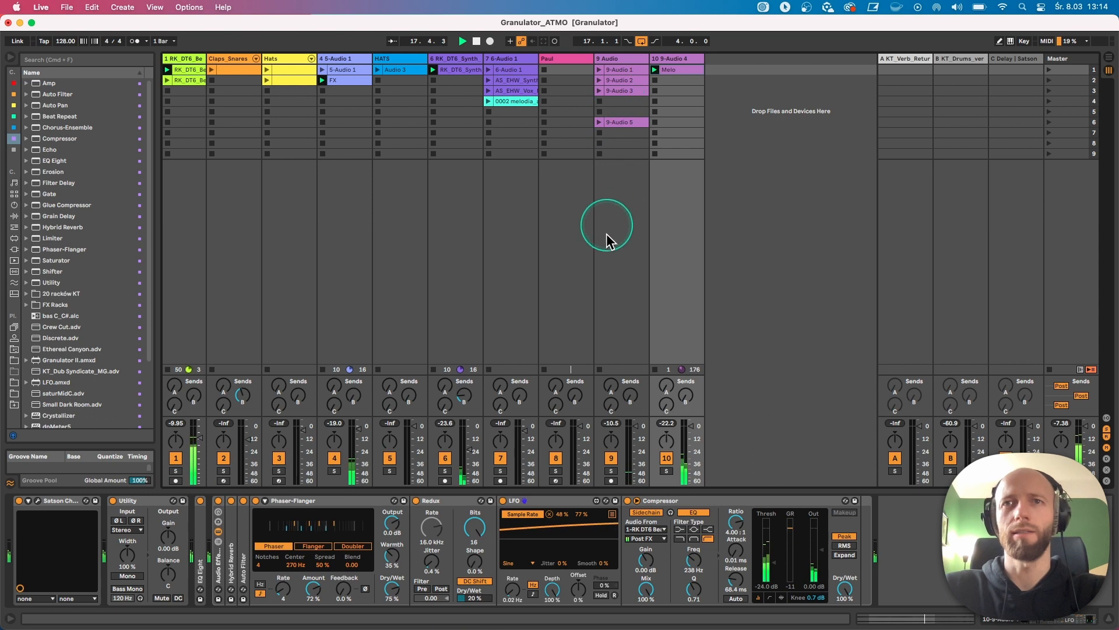
Step: View the Melo clip and track 10's device chain, and launch the first Hats clip alongside the playing clips
left_click(681, 70)
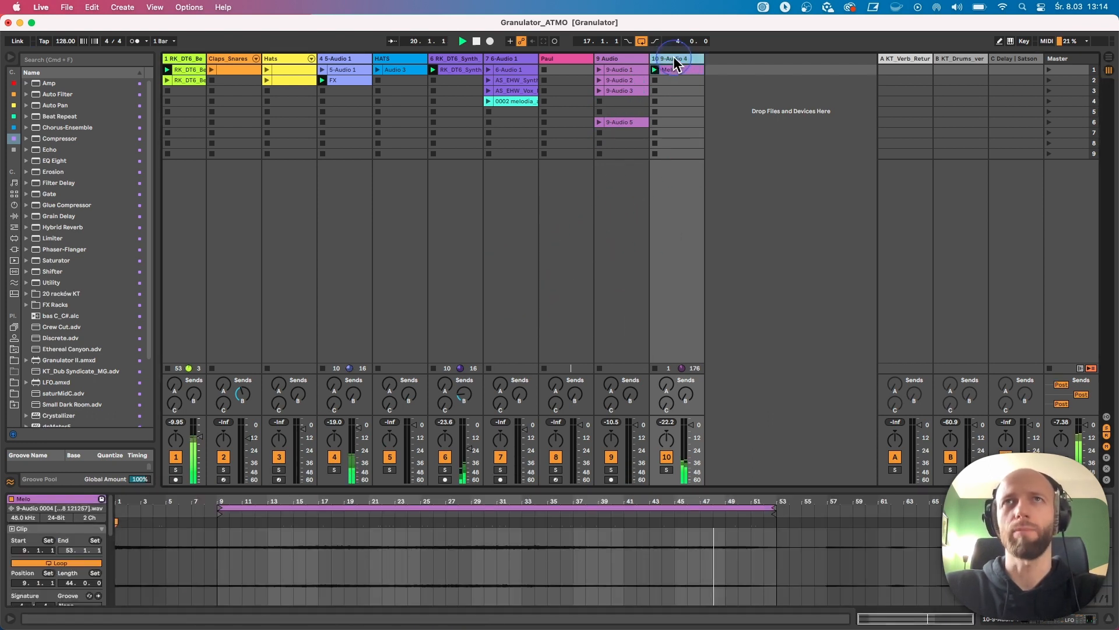
left_click(670, 58)
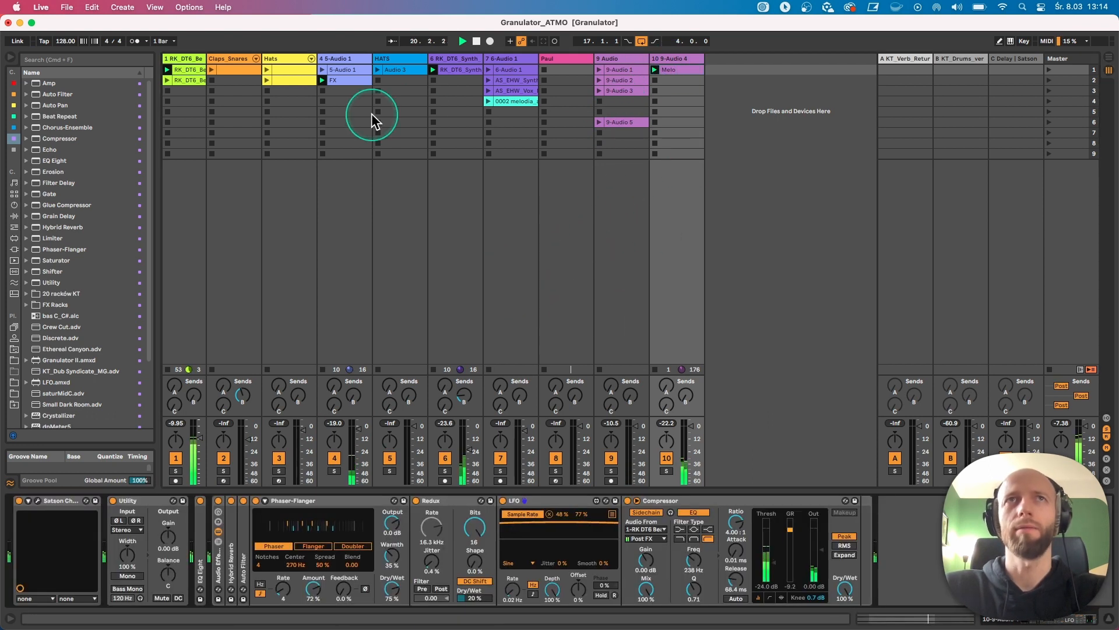
left_click(267, 69)
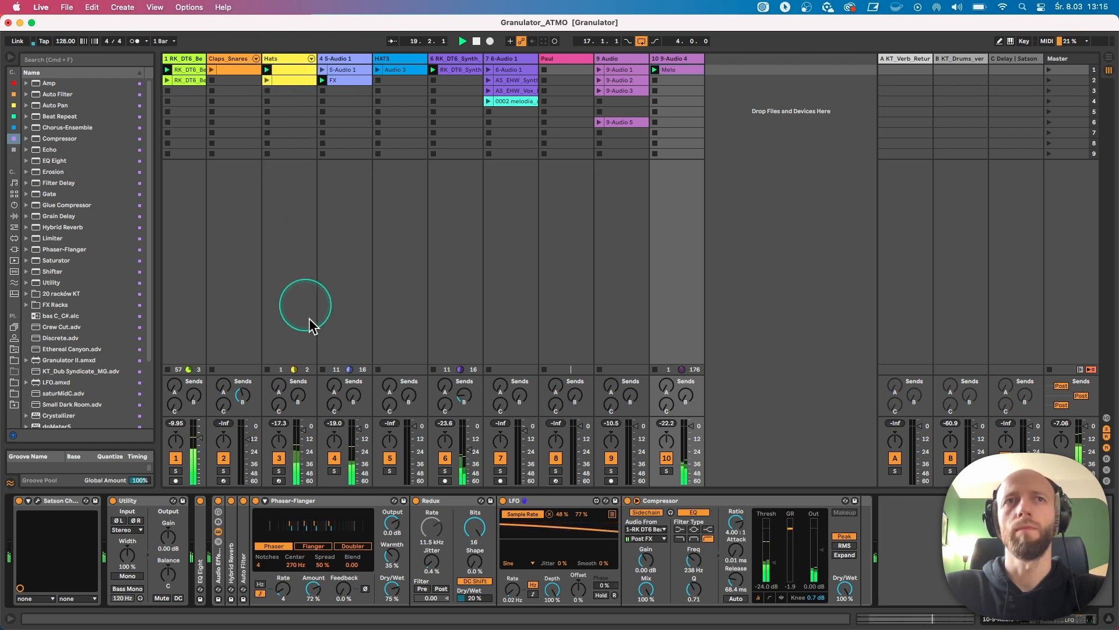